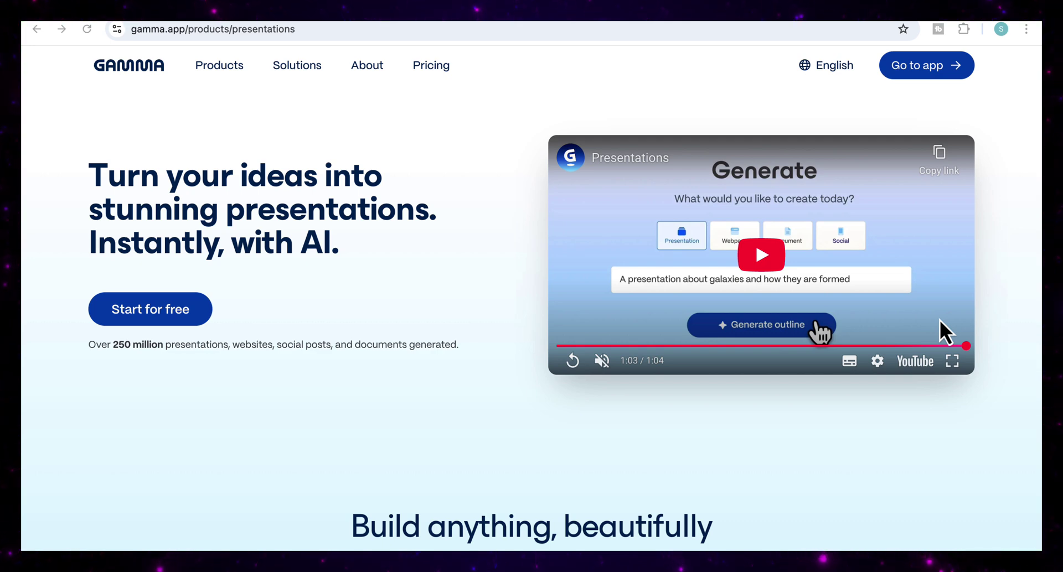
Skim the Gamma presentations page, enter the workspace and start a new AI creation.
scroll(938, 320, down, 6)
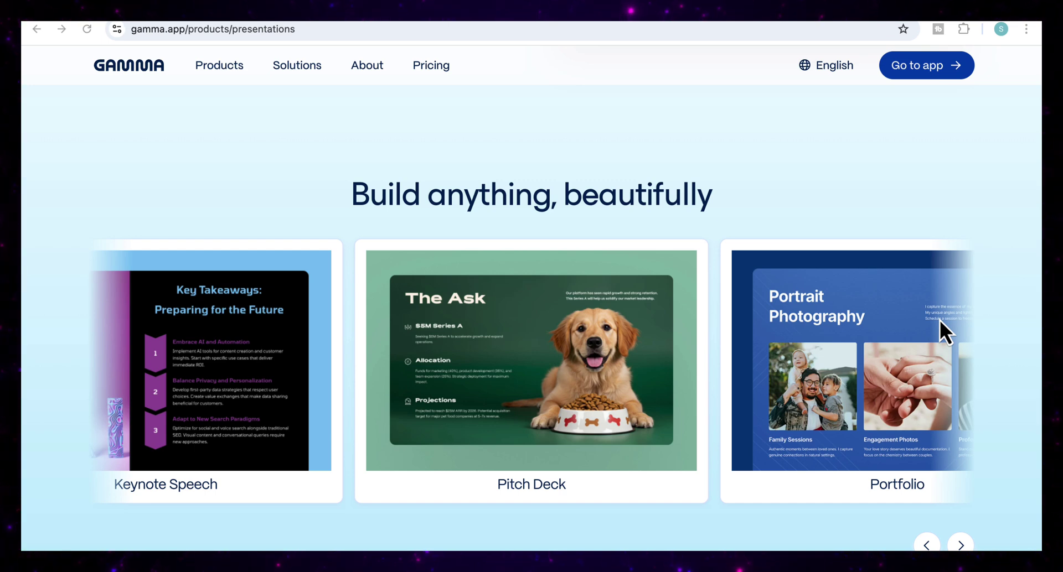
scroll(938, 319, up, 5)
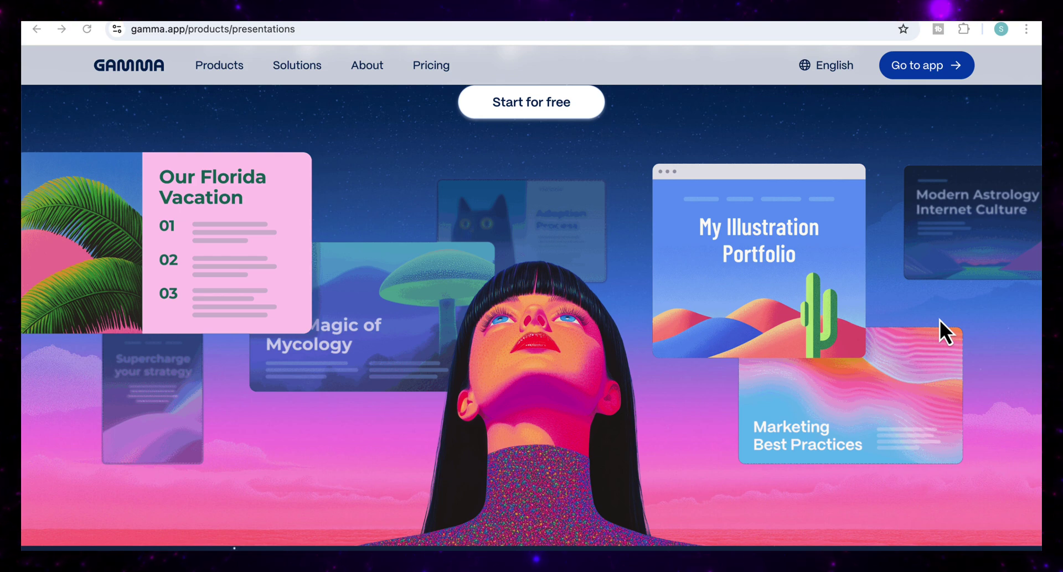
scroll(939, 320, down, 4)
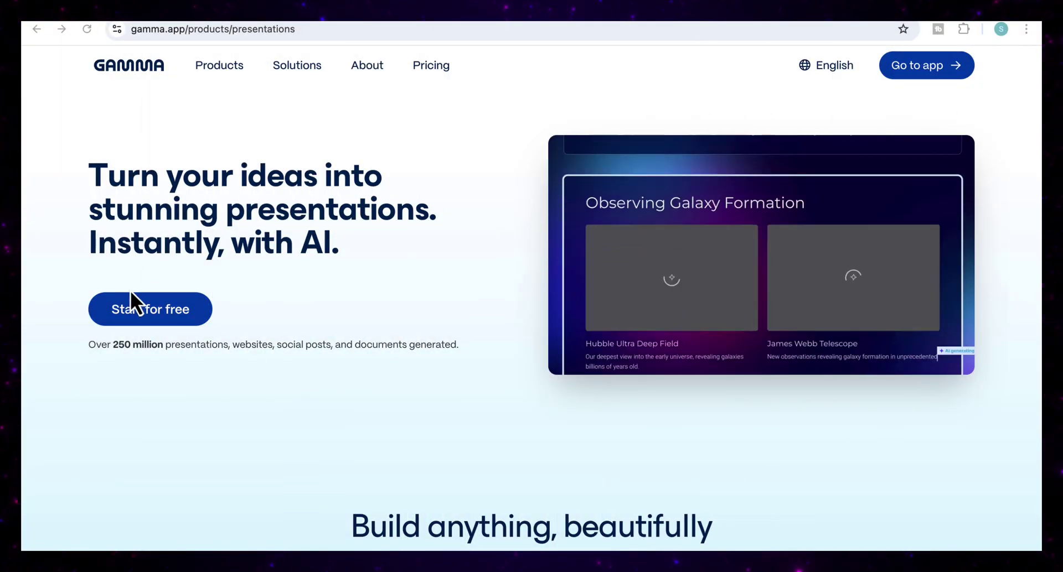
click(148, 316)
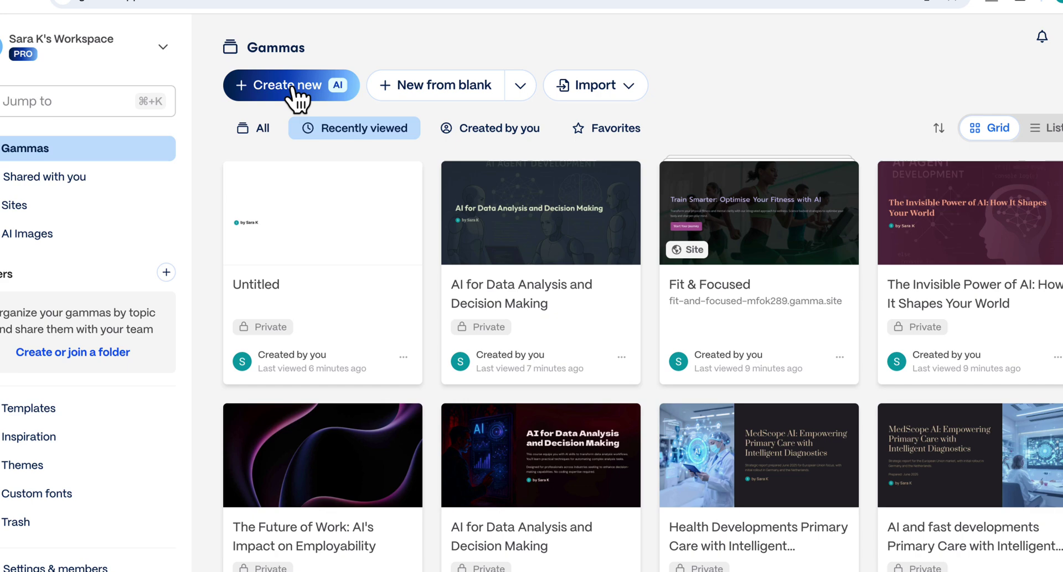
click(296, 94)
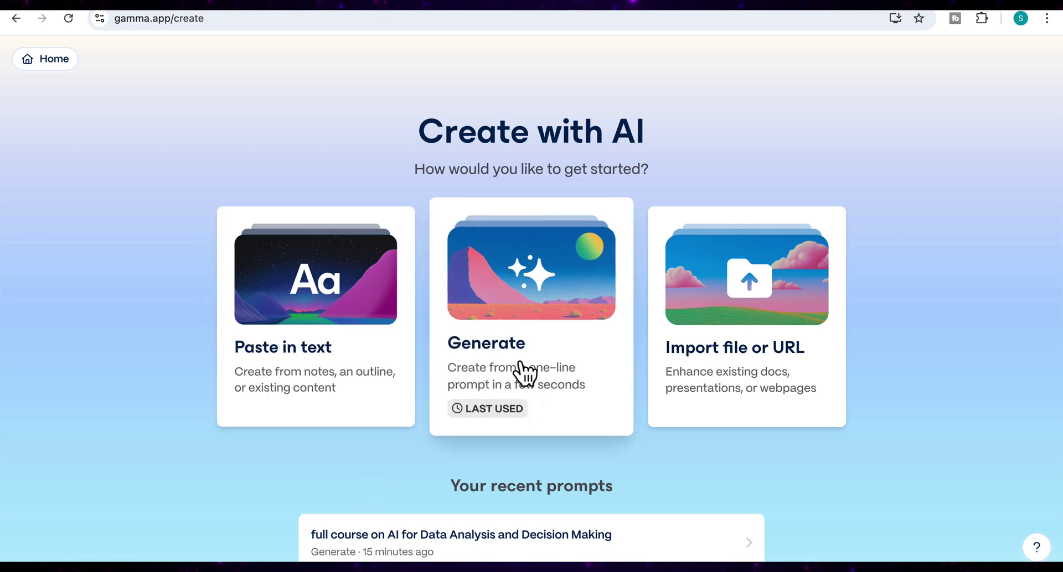
Open the strategic report in Word and skim its opening summary and Problem Statement sections.
click(750, 374)
click(426, 116)
double_click(430, 122)
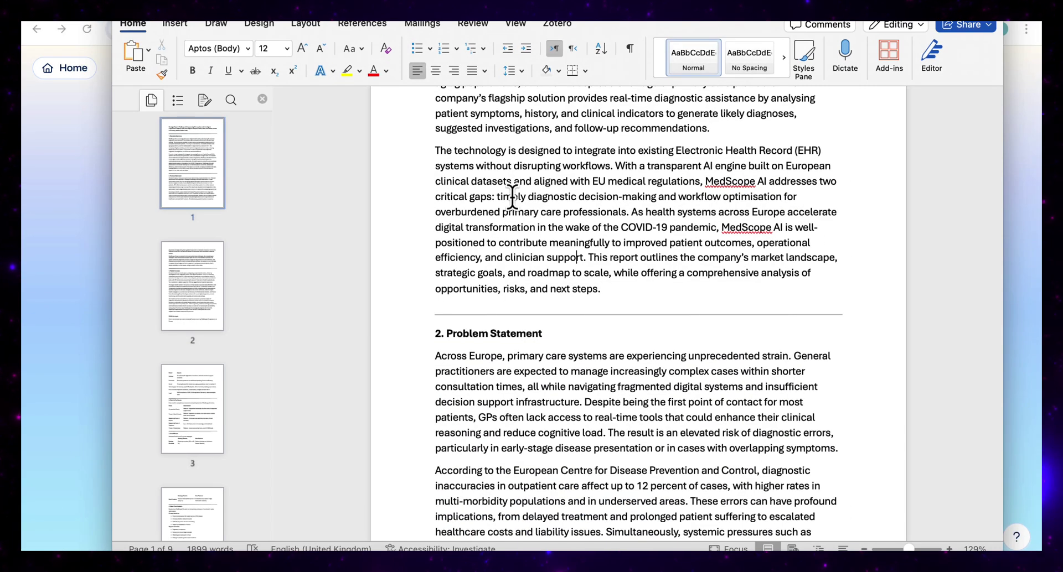
scroll(526, 226, down, 10)
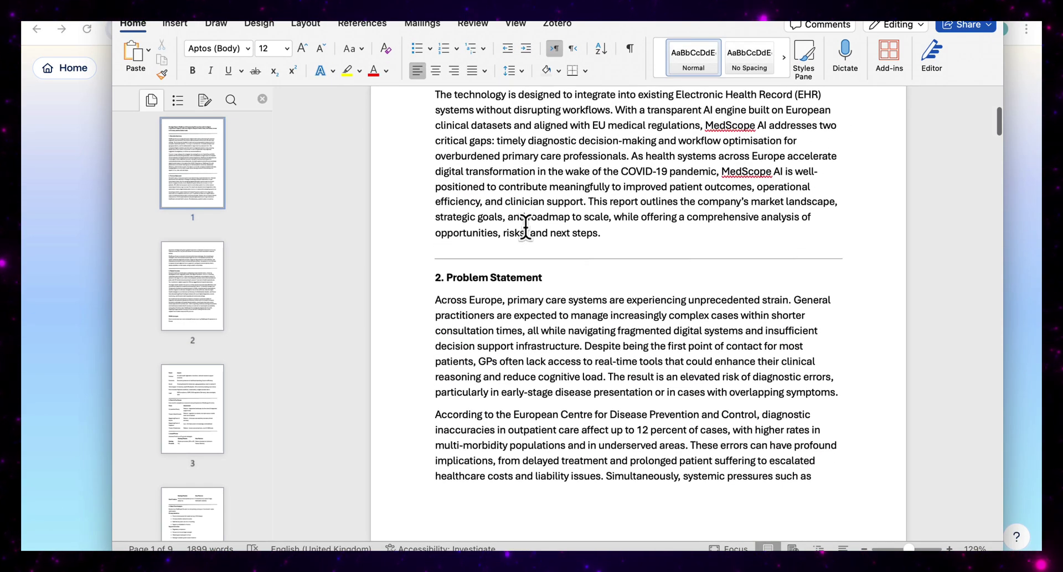
scroll(525, 227, down, 3)
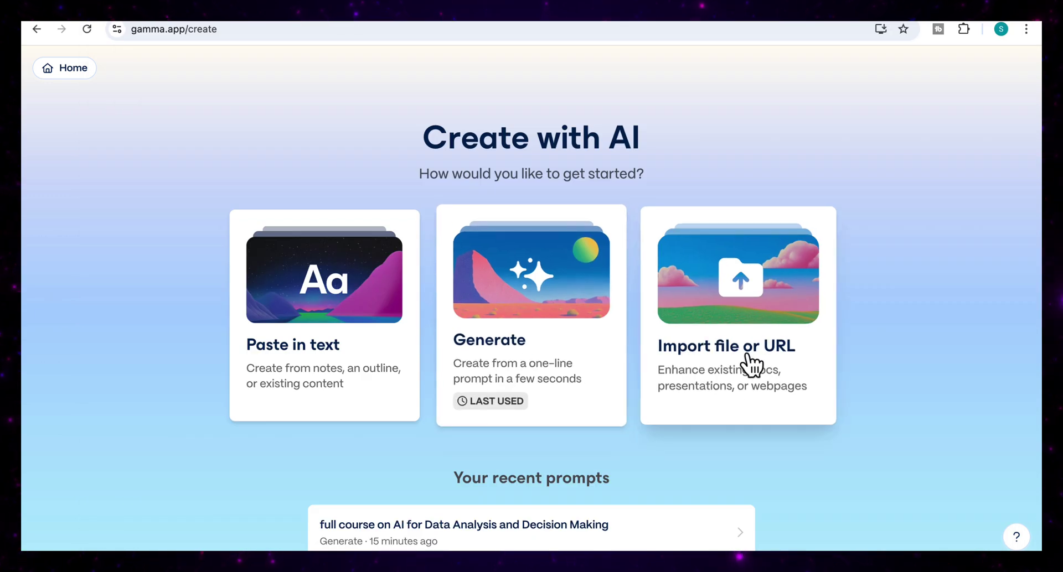
Import the Strategic Report Word file from the Strategy folder in Gamma and continue with it as a Presentation.
click(750, 364)
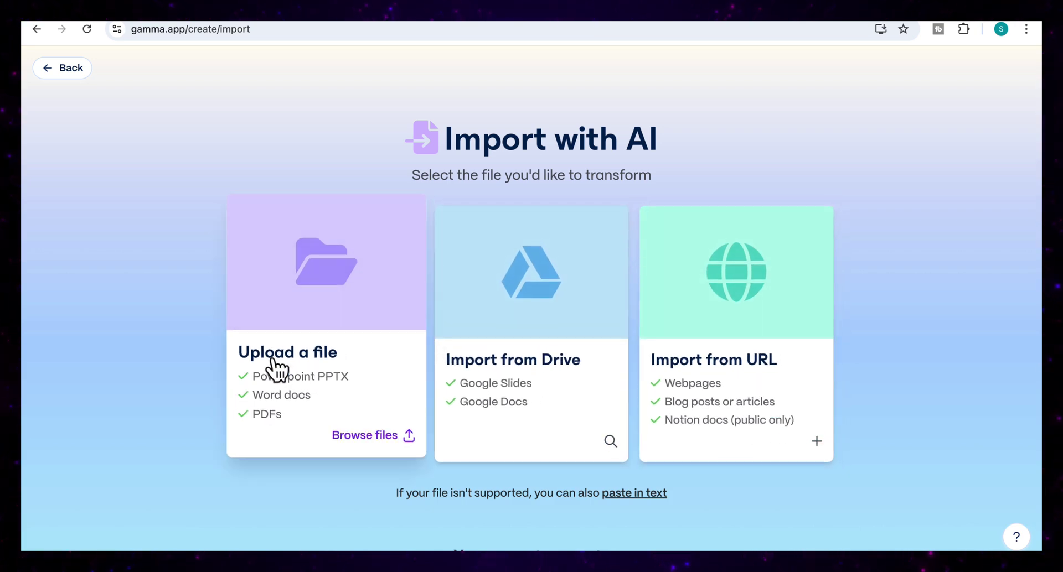
click(315, 373)
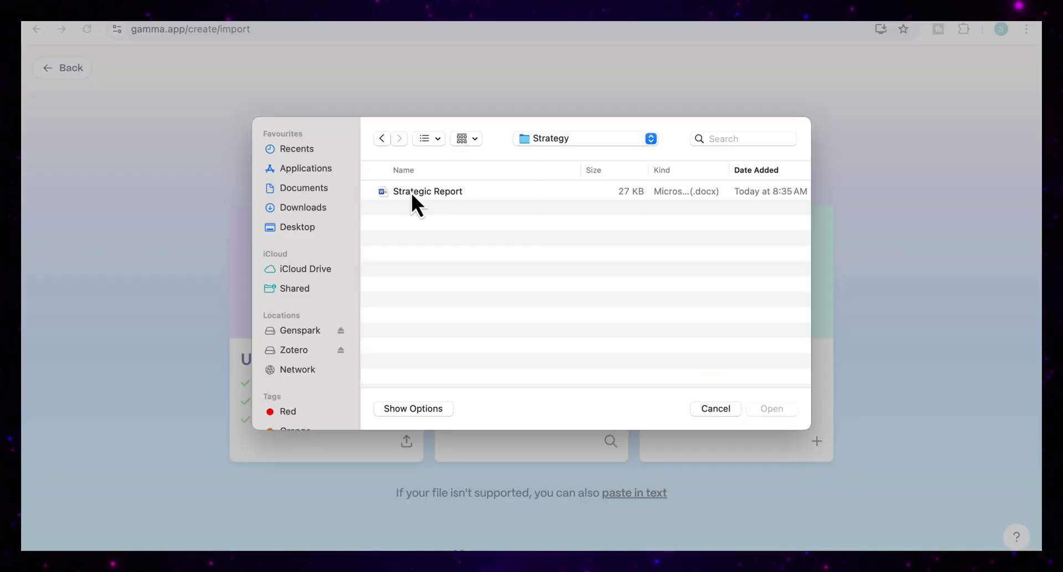
double_click(413, 191)
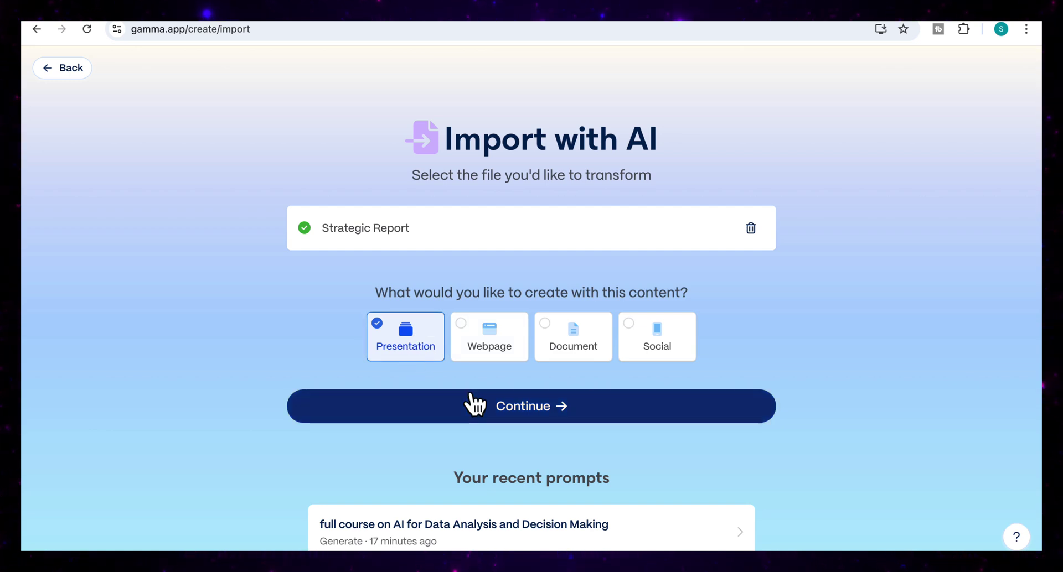
click(535, 406)
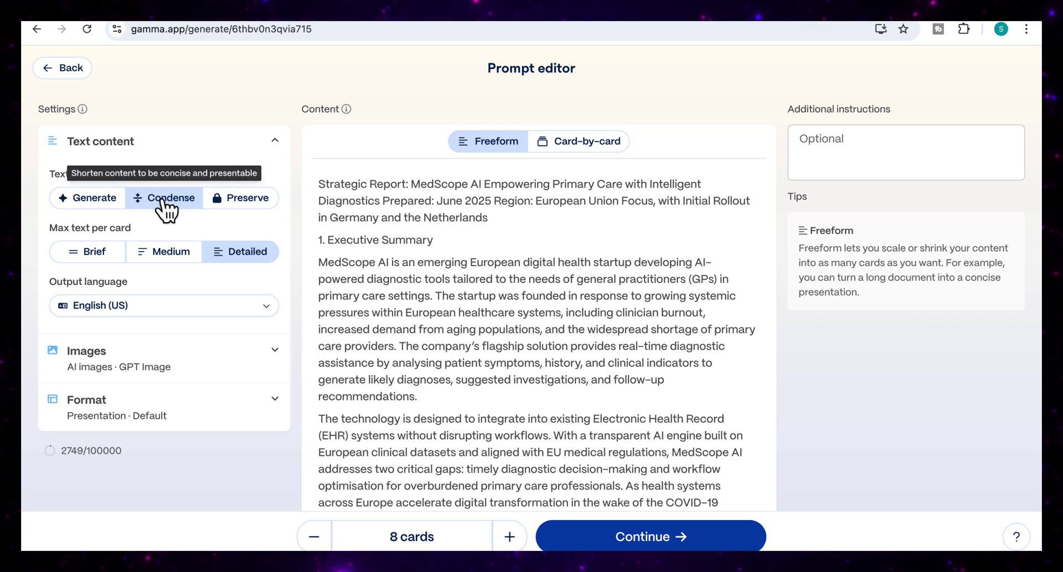
Set the maximum text per card to Medium.
scroll(443, 292, down, 2)
scroll(445, 290, up, 1)
click(161, 176)
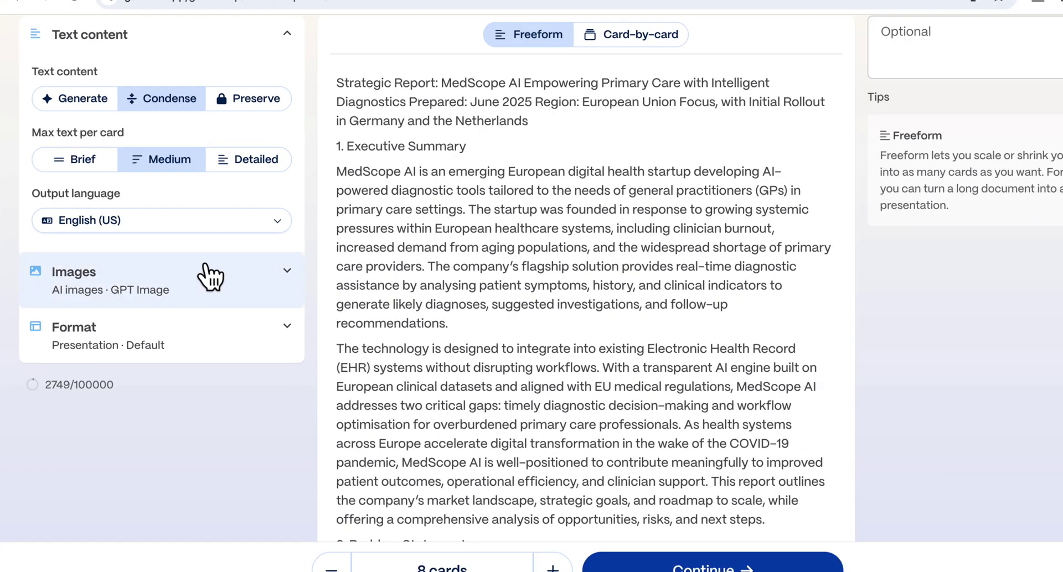
Set the image style to "Modern, clean medical illustration style showing clinicians and digital tools in soft blue and grey tones".
scroll(165, 284, down, 1)
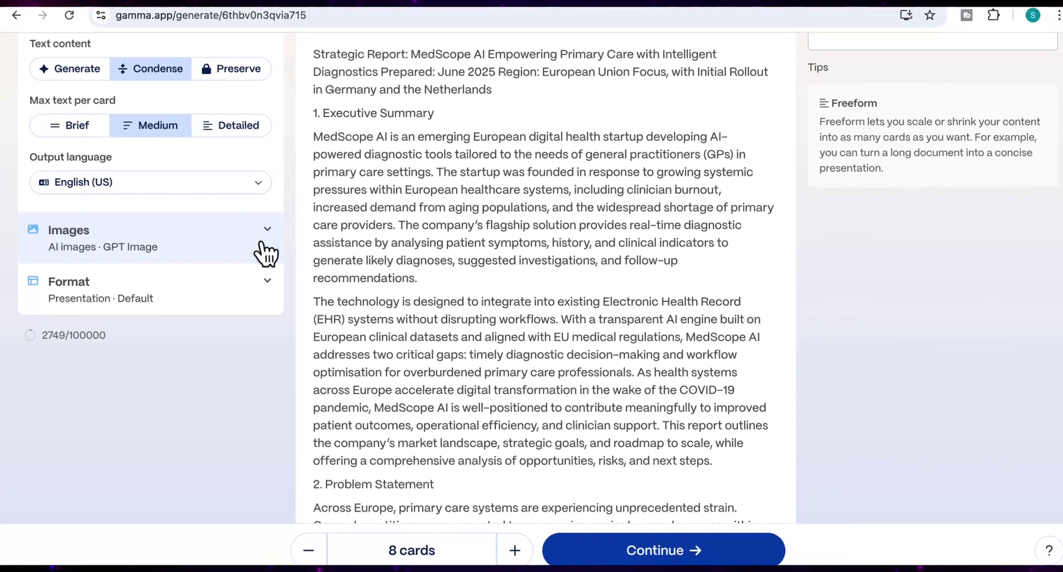
click(264, 250)
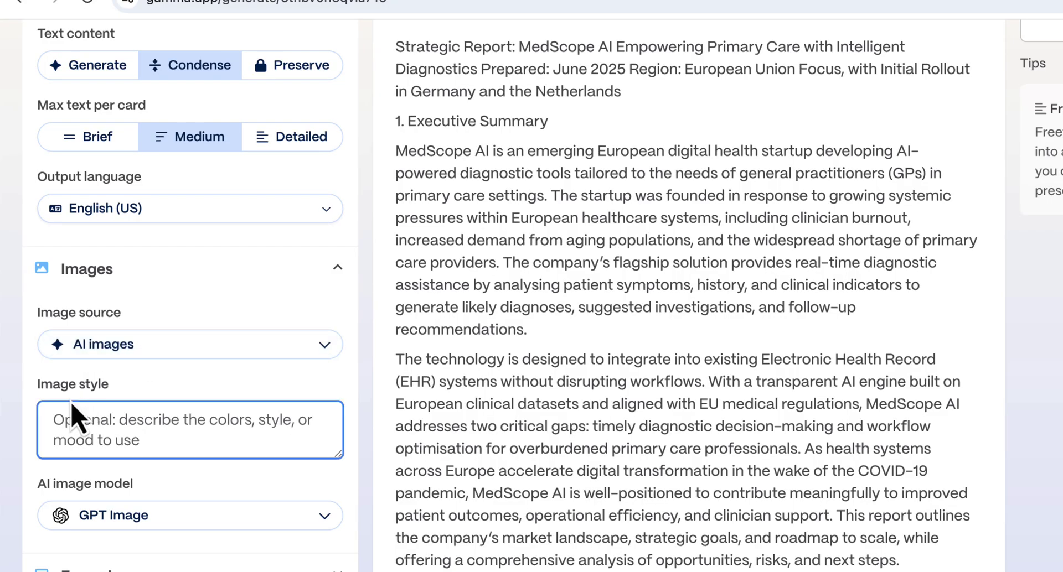
click(102, 412)
text(Modern, clean medical illustration style showing clinicians and digital tools in soft blue and grey tones)
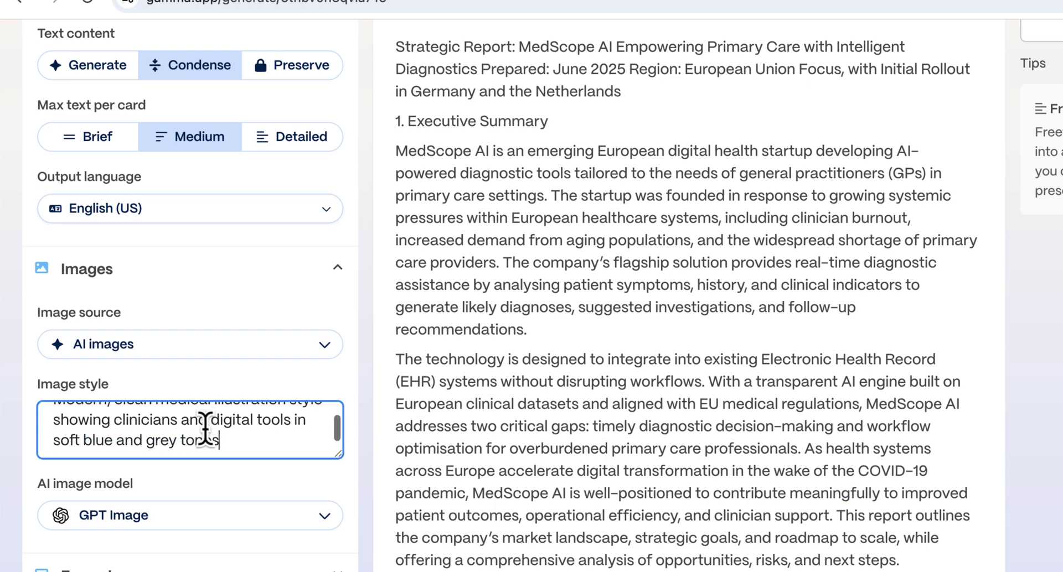
scroll(206, 429, up, 1)
scroll(205, 429, down, 1)
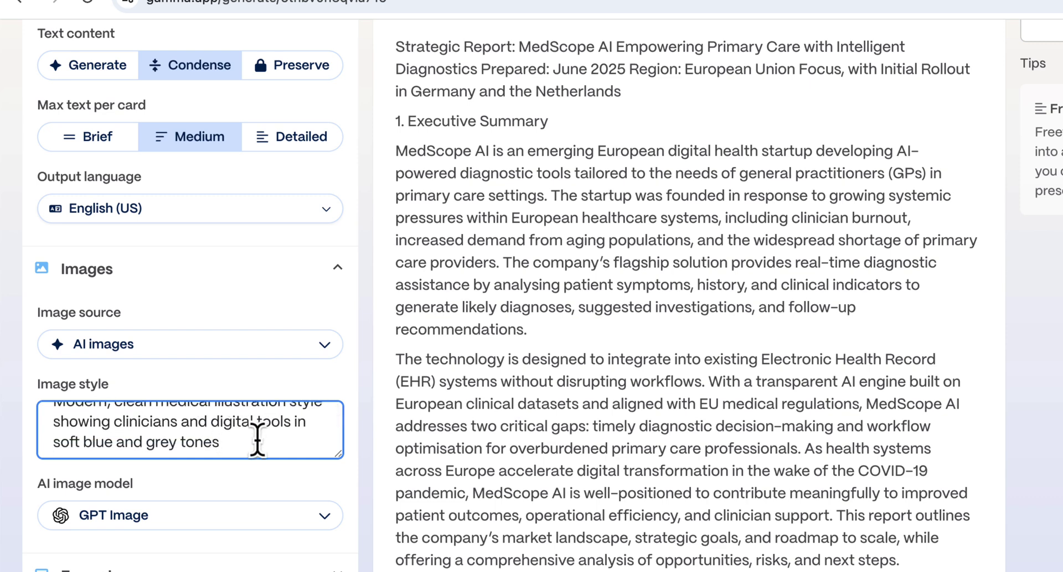
Examine the basic, advanced and premium AI image models on offer, keeping GPT Image selected.
scroll(550, 251, up, 3)
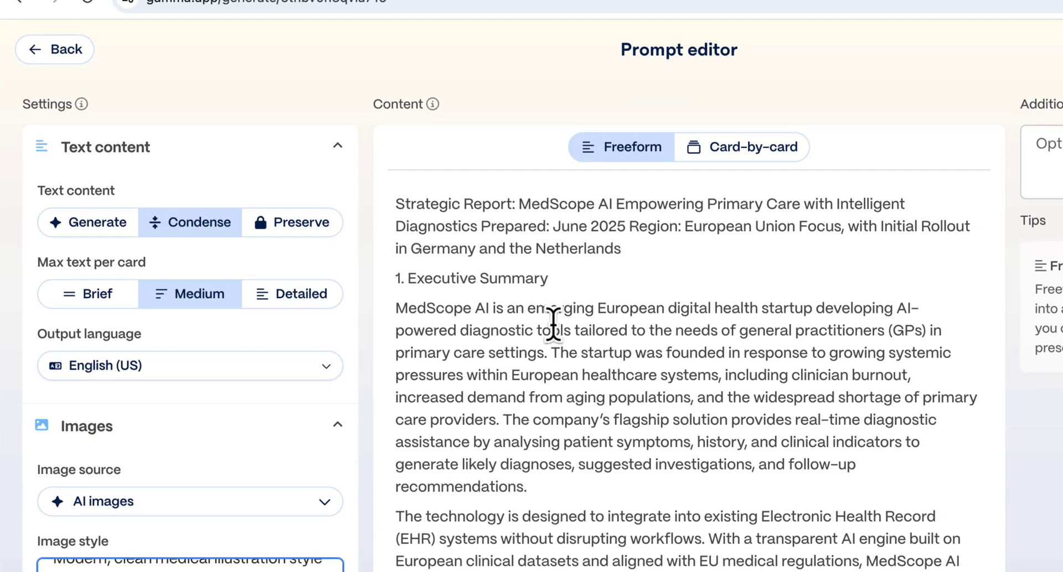
scroll(553, 323, down, 3)
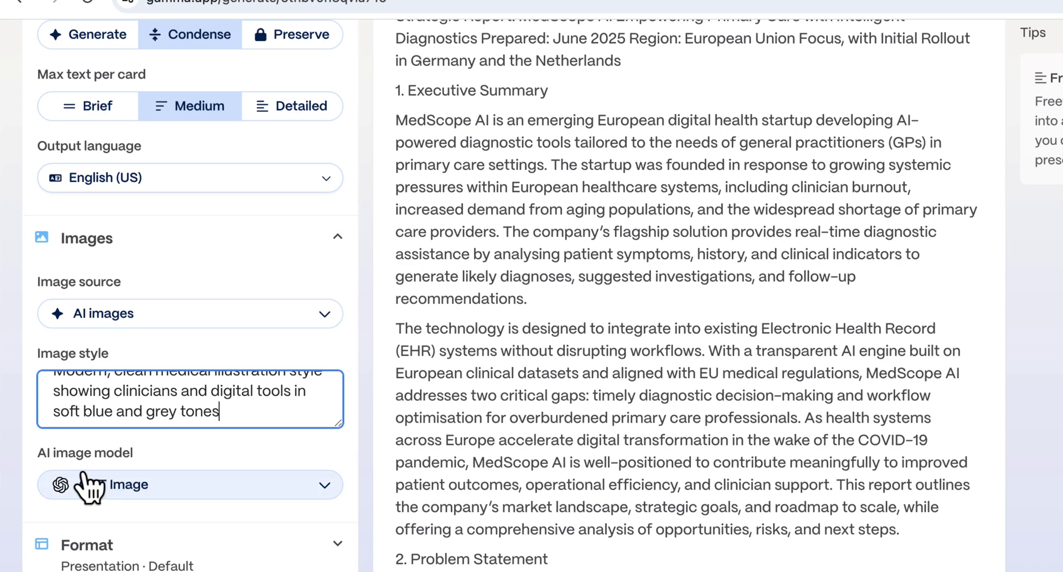
click(325, 485)
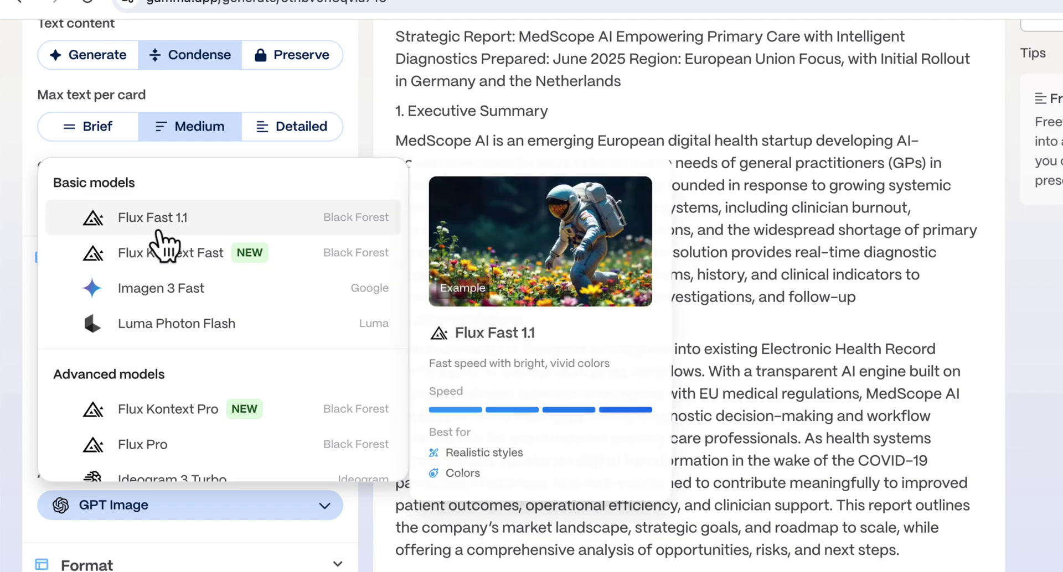
scroll(175, 221, down, 1)
scroll(216, 293, down, 4)
scroll(191, 287, down, 2)
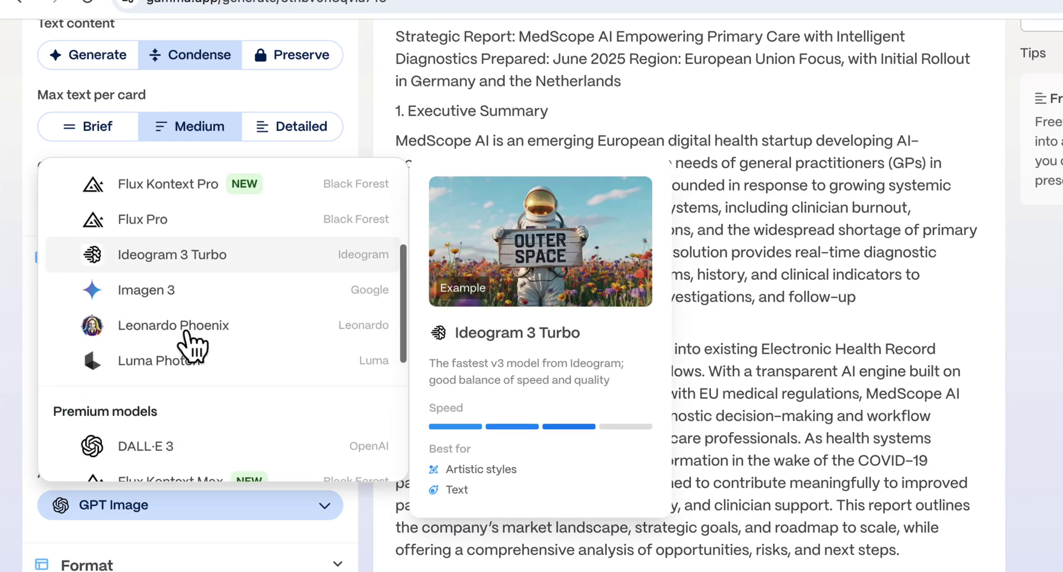
scroll(182, 332, down, 3)
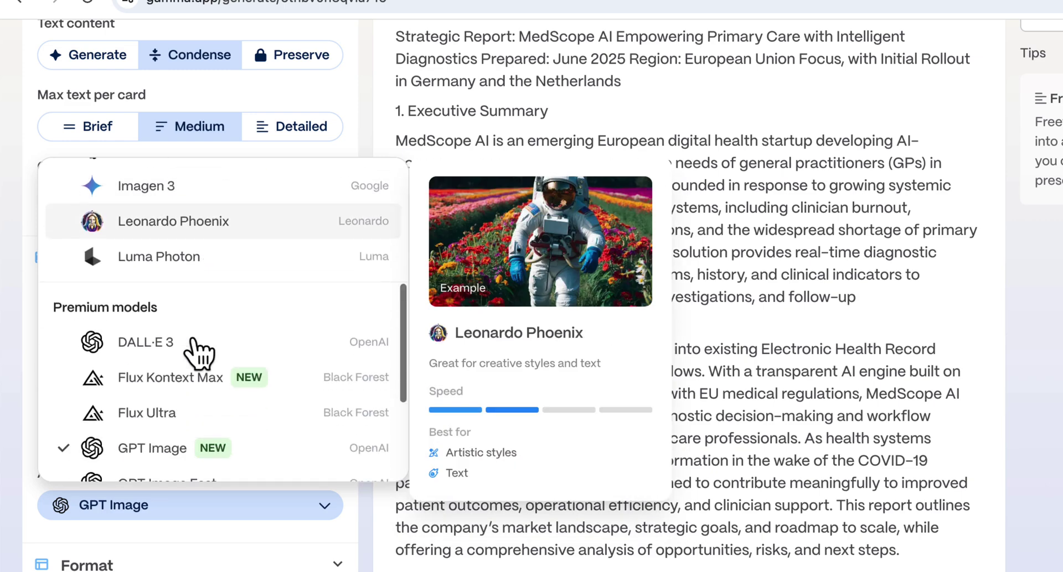
scroll(180, 430, down, 2)
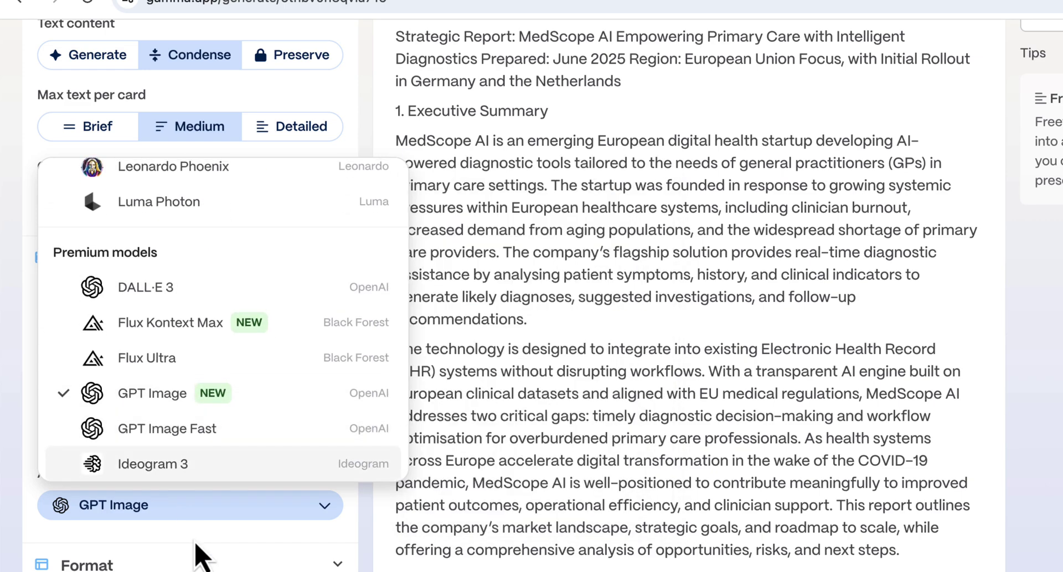
click(191, 498)
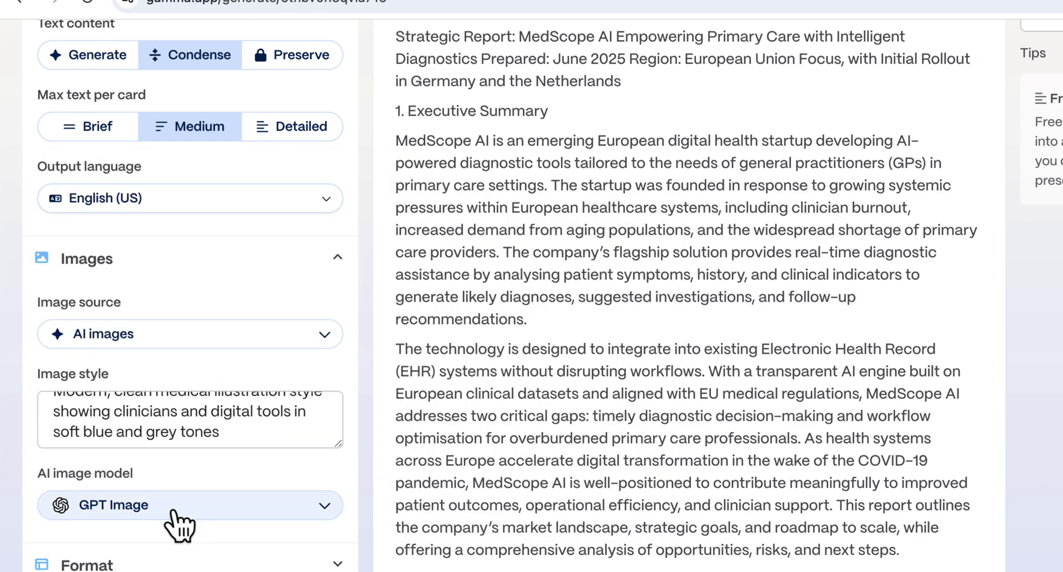
Switch the content to Card-by-card mode and have it split into cards automatically.
scroll(177, 525, up, 3)
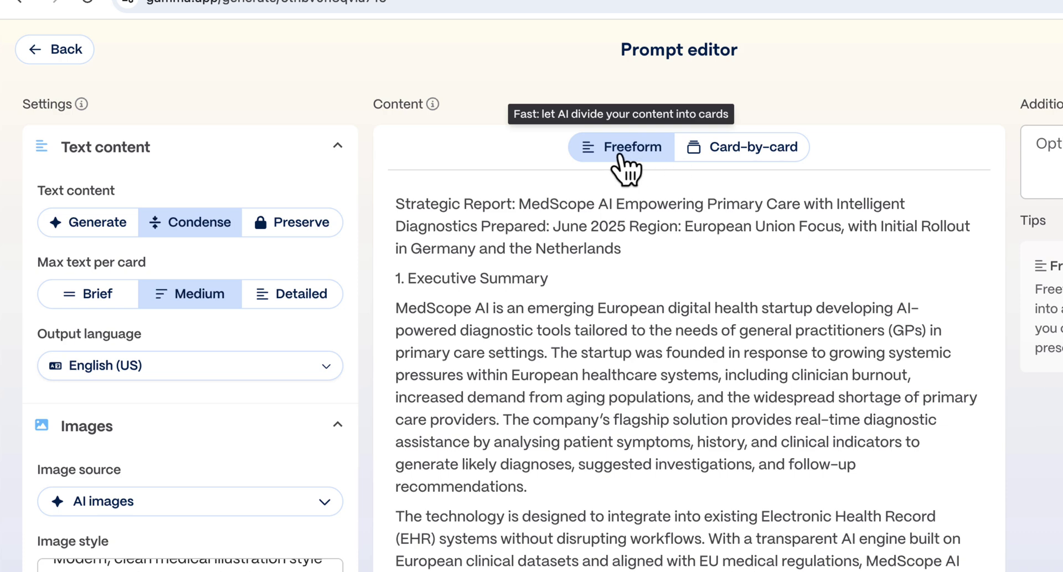
click(742, 150)
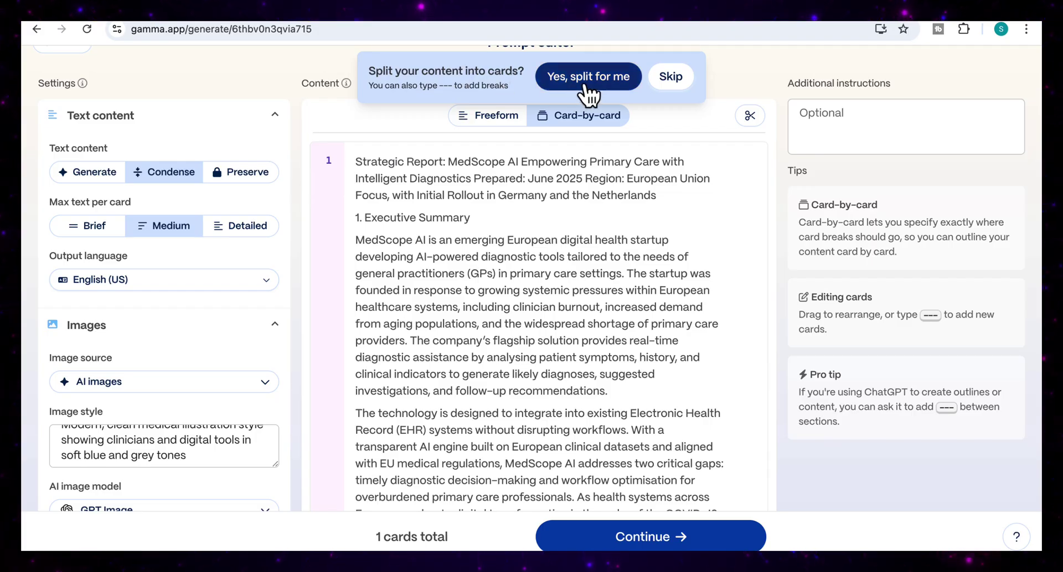
click(578, 81)
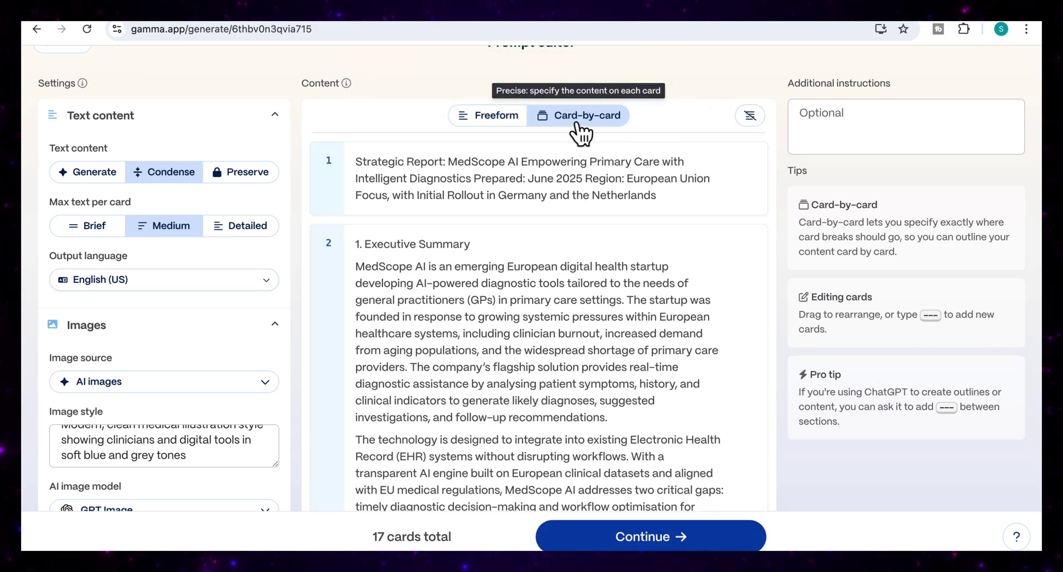
Review how the report text is divided across the cards, from the title card through the PESTEL Analysis and beyond.
scroll(577, 119, down, 3)
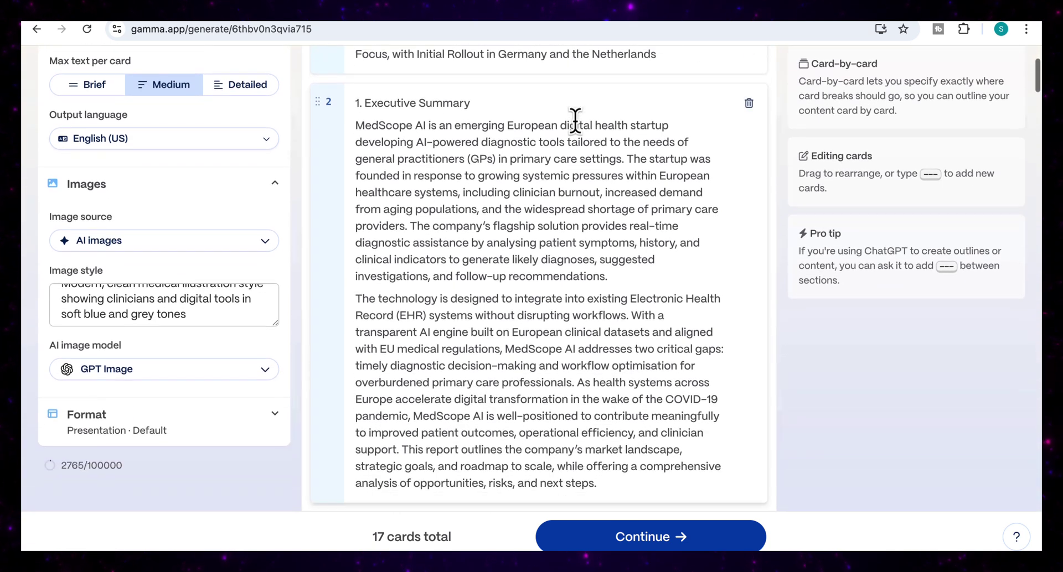
scroll(563, 279, up, 2)
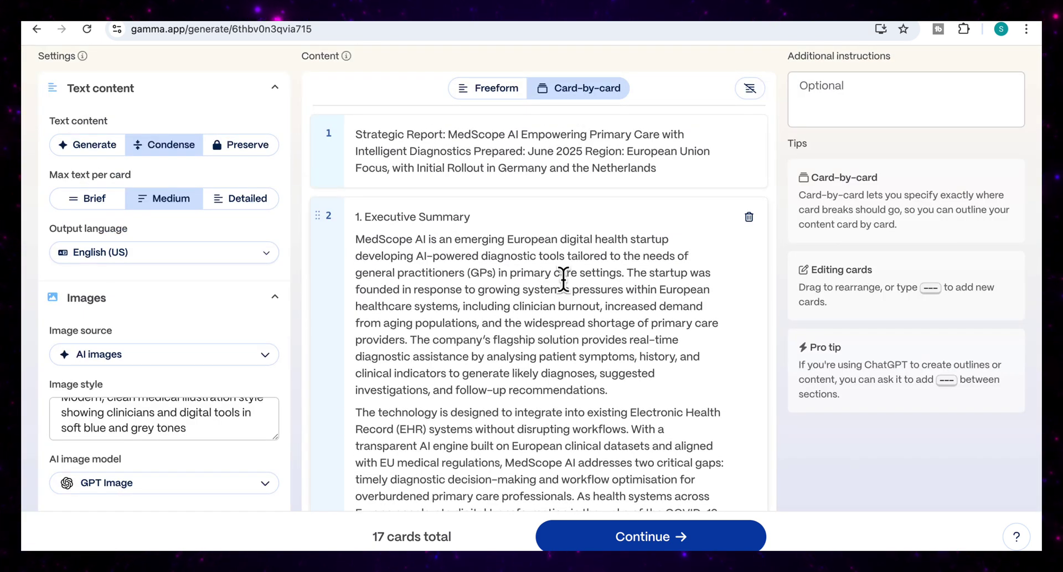
scroll(563, 280, down, 4)
scroll(563, 279, up, 2)
click(452, 105)
click(455, 149)
scroll(459, 240, down, 2)
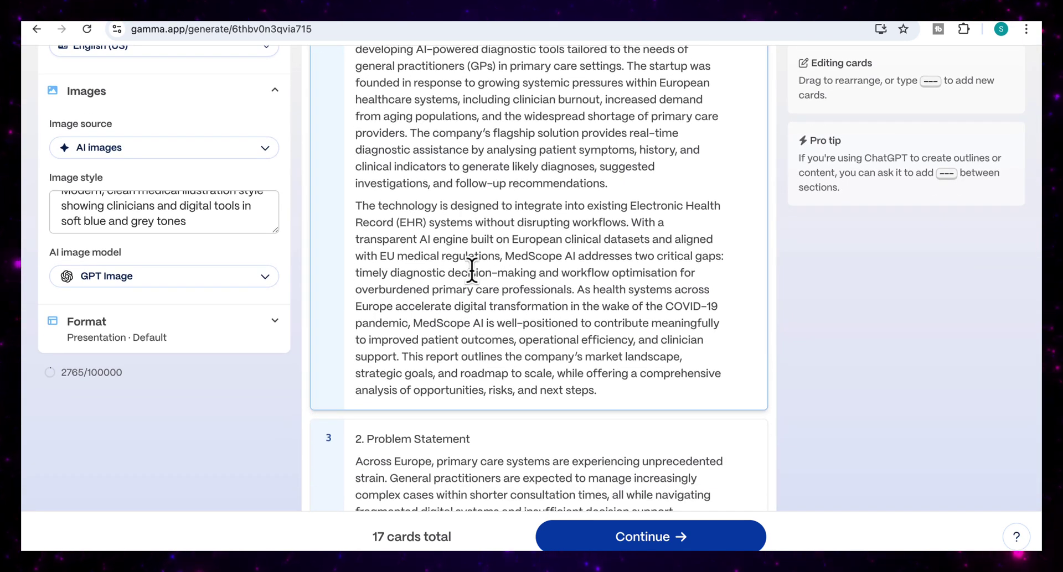
scroll(471, 271, down, 3)
scroll(485, 374, down, 2)
scroll(485, 374, up, 7)
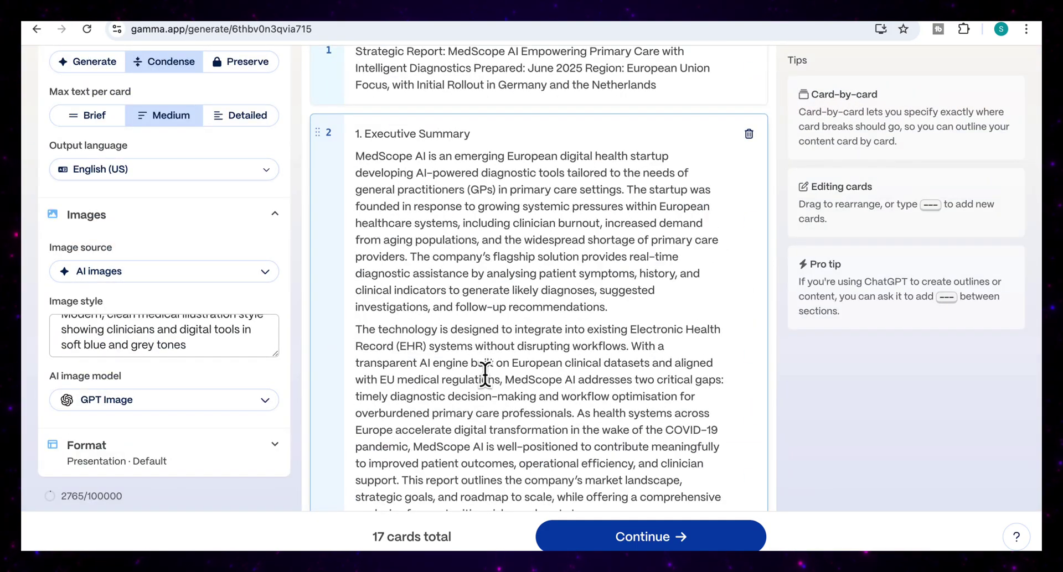
scroll(534, 155, down, 5)
scroll(487, 338, down, 3)
scroll(490, 336, down, 6)
scroll(481, 239, down, 8)
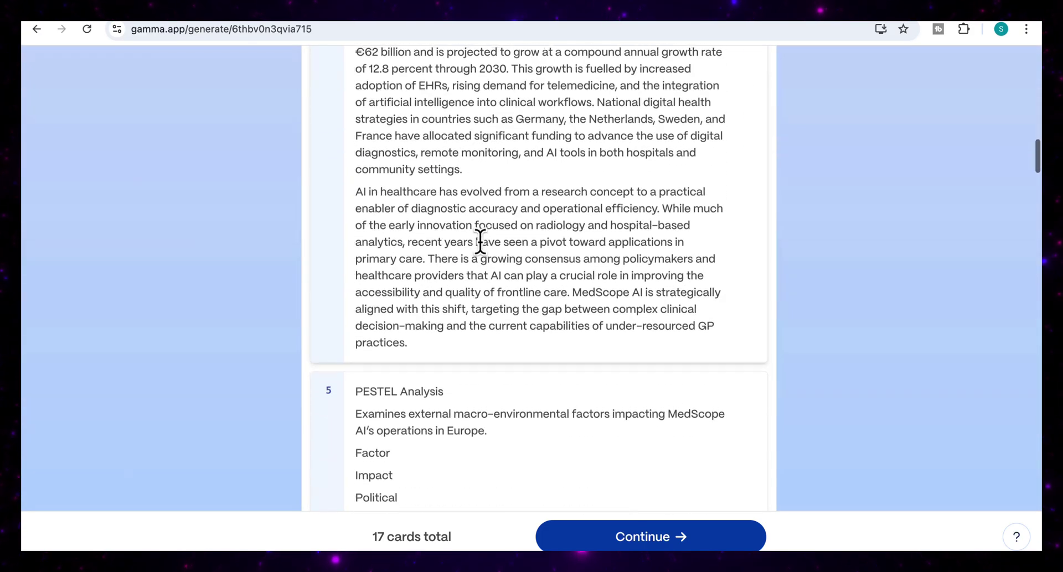
scroll(484, 394, down, 8)
scroll(485, 394, up, 20)
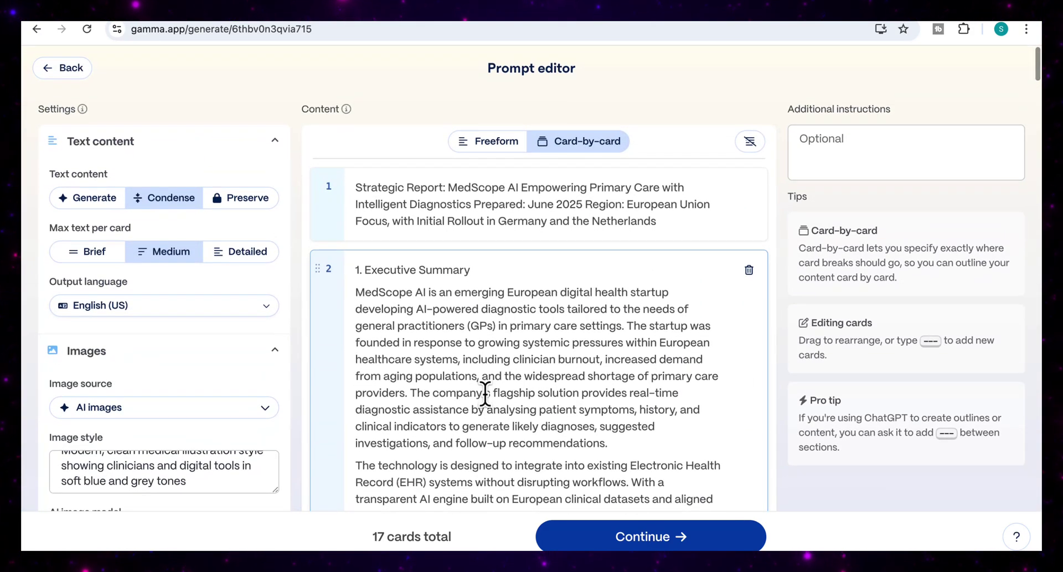
Add the additional instruction "Use a clean, professional style suitable for a healthcare and tech audience".
click(801, 140)
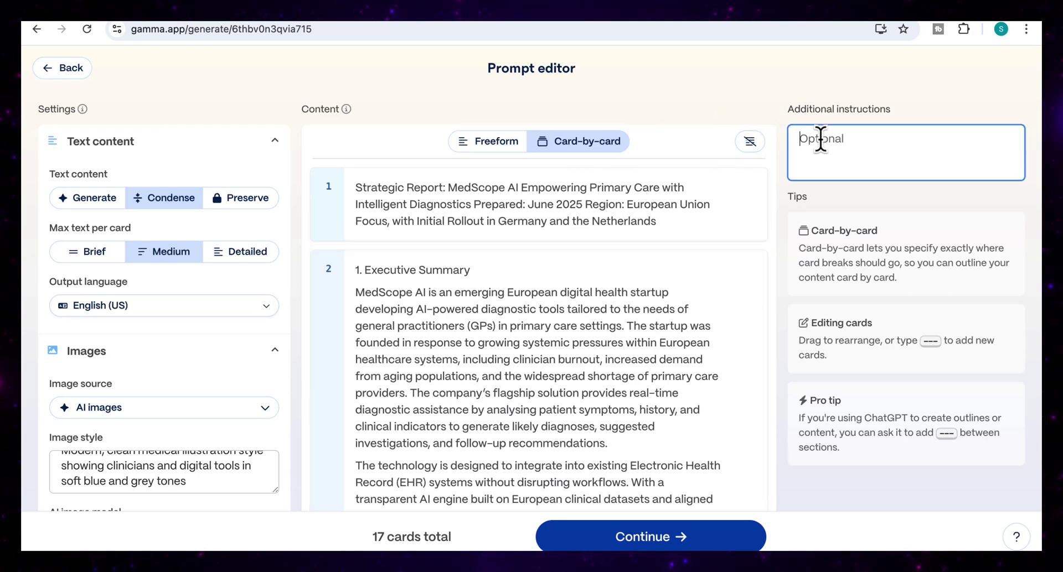
text(Use a clean, professional style suitable for a healthcare and tech audience)
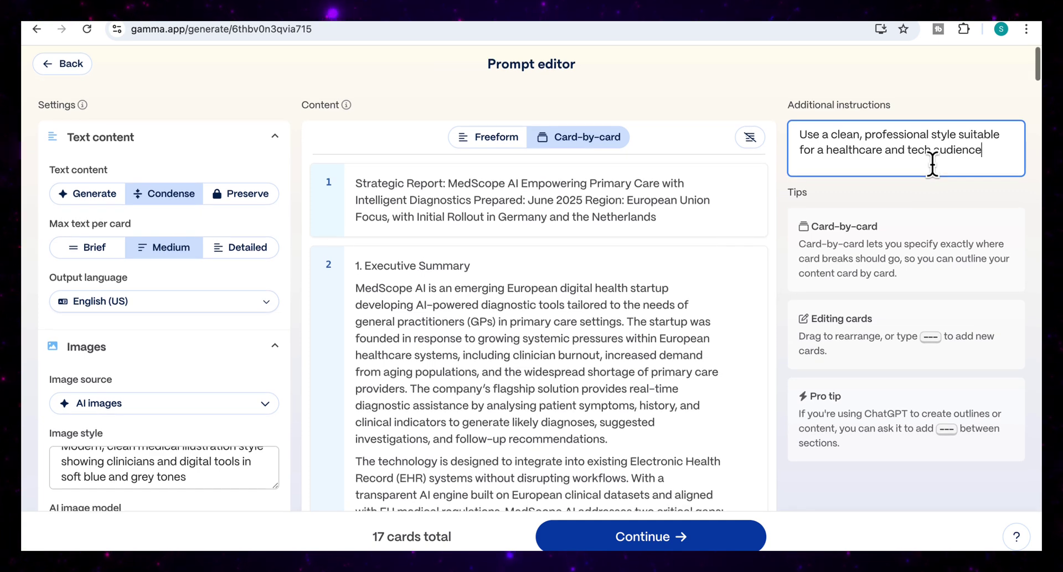
Continue to the theme selection, pick the Cigar theme from the Professional themes and generate the presentation.
scroll(932, 166, down, 3)
scroll(676, 227, up, 4)
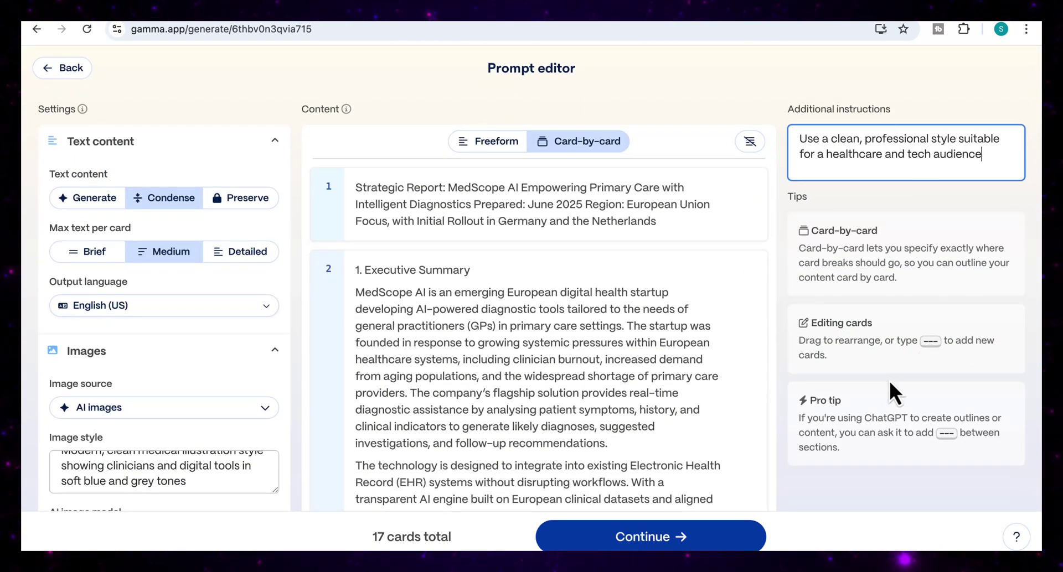
click(659, 539)
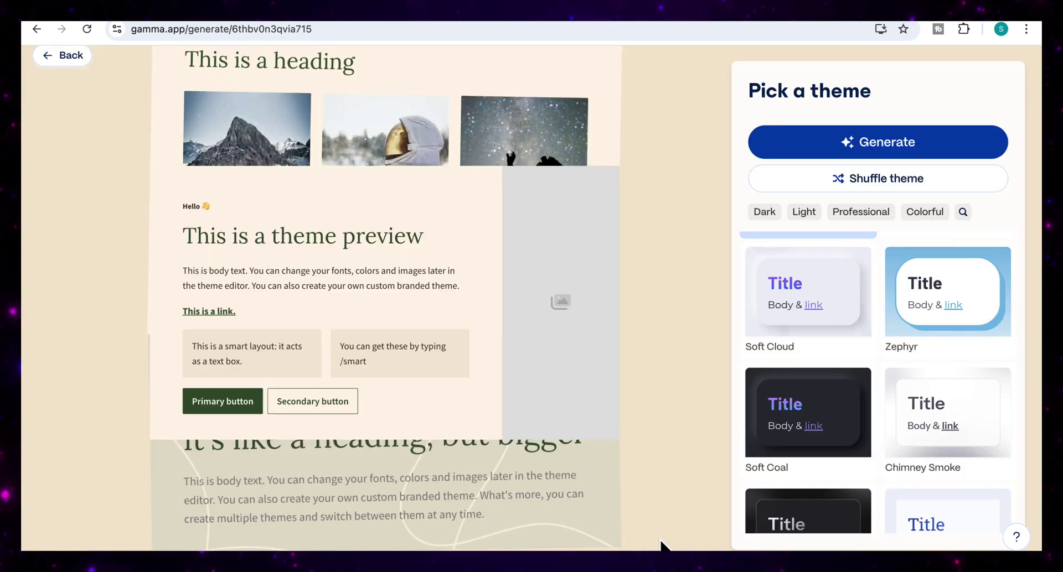
click(872, 218)
scroll(872, 349, down, 1)
scroll(873, 348, down, 7)
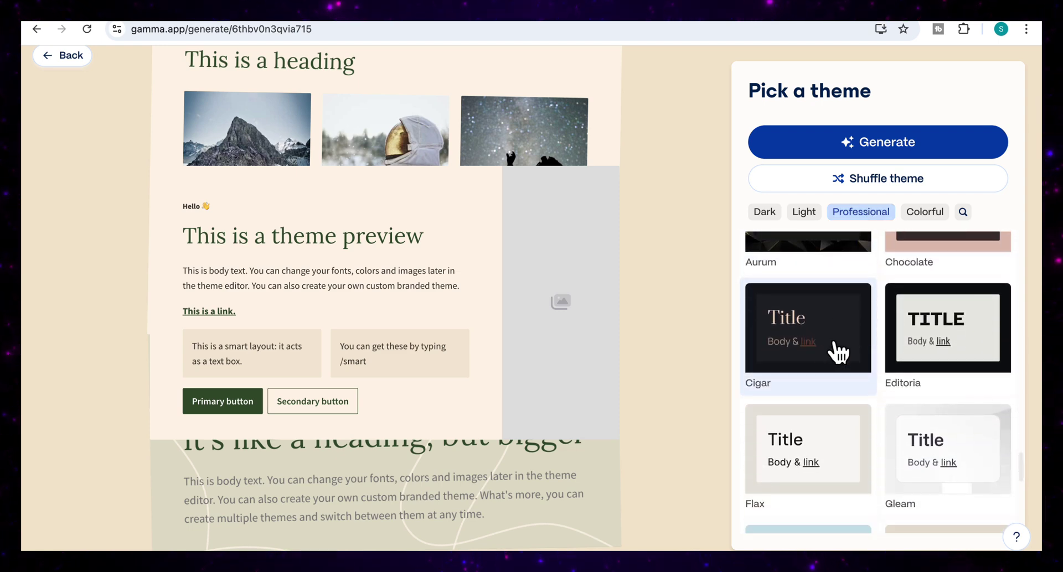
click(836, 352)
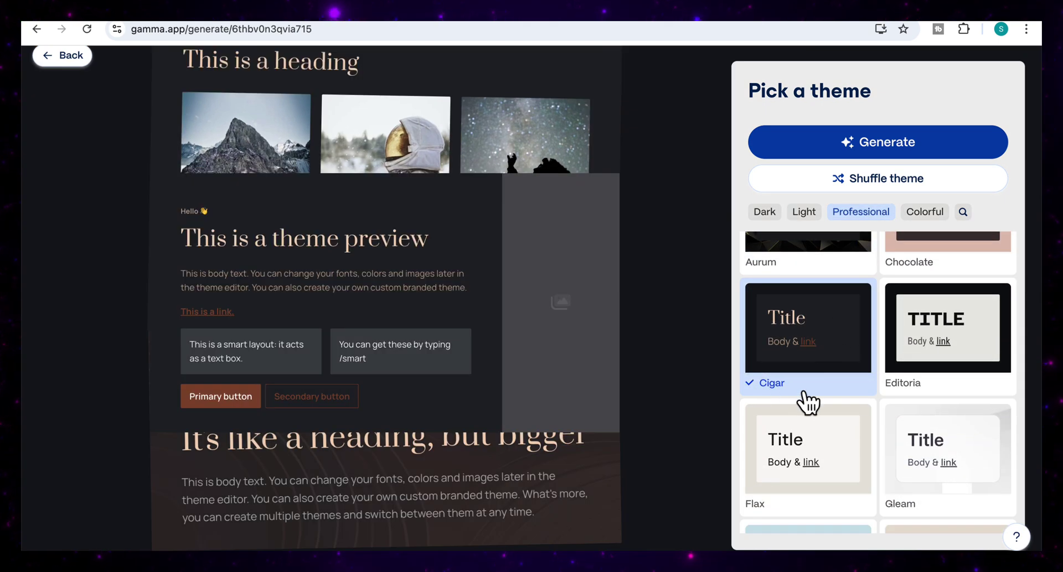
scroll(846, 326, down, 2)
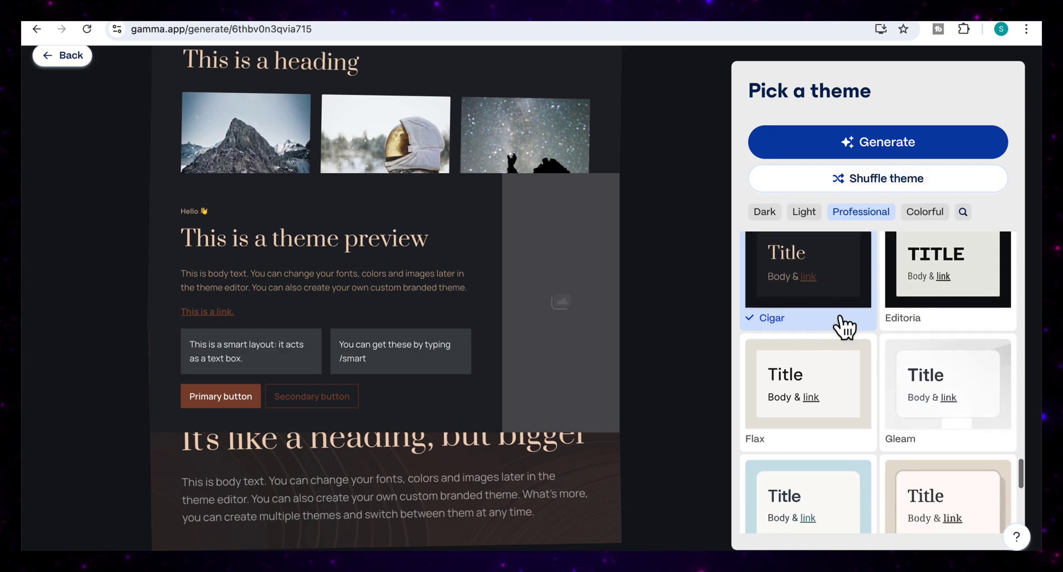
click(883, 145)
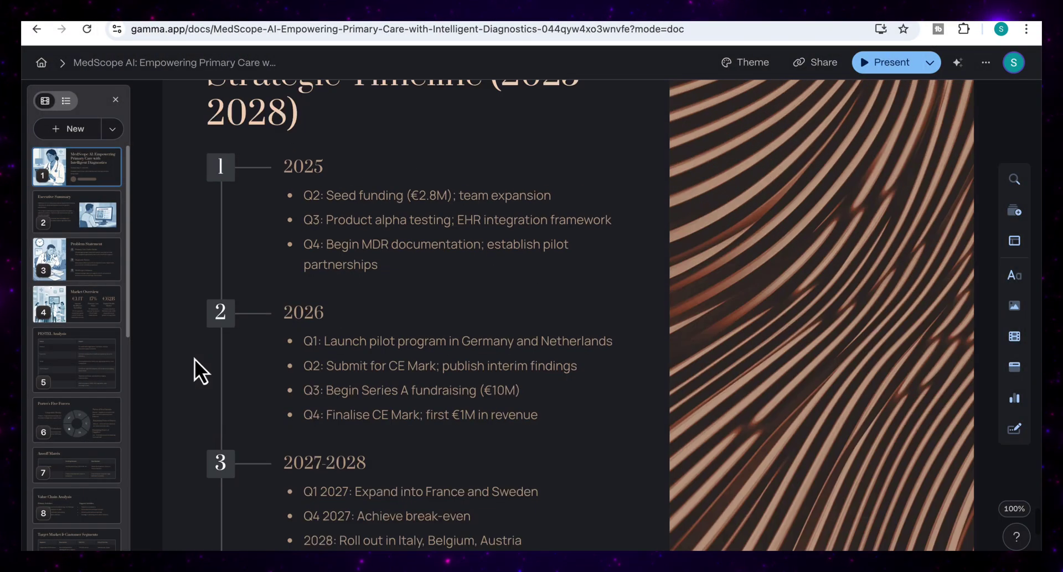
Review the generated cards, including the Executive Summary, Problem Statement and Market Overview with their images.
scroll(194, 357, down, 5)
scroll(194, 357, up, 2)
scroll(71, 324, down, 5)
scroll(78, 427, up, 5)
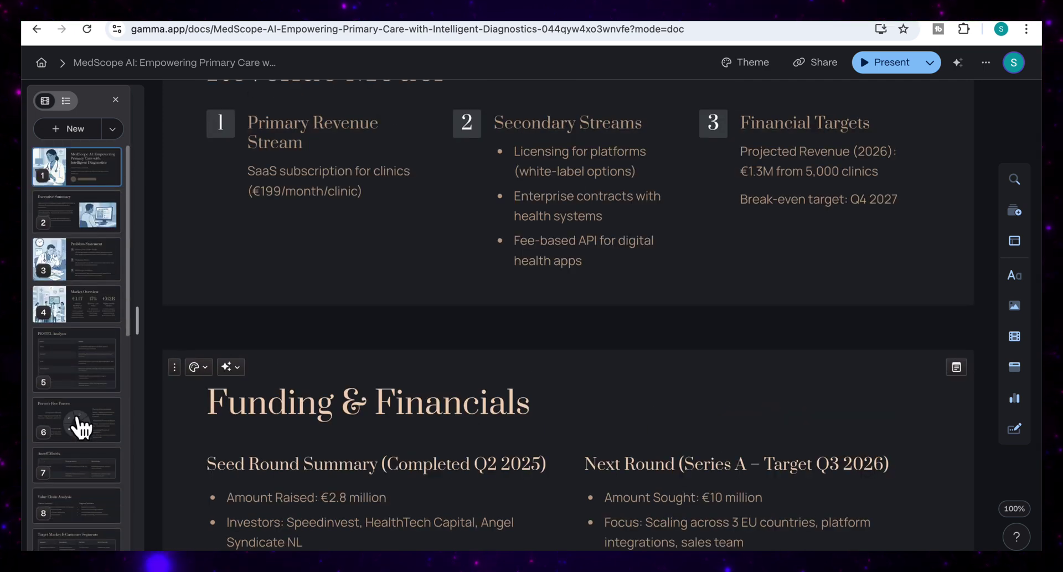
scroll(684, 381, up, 15)
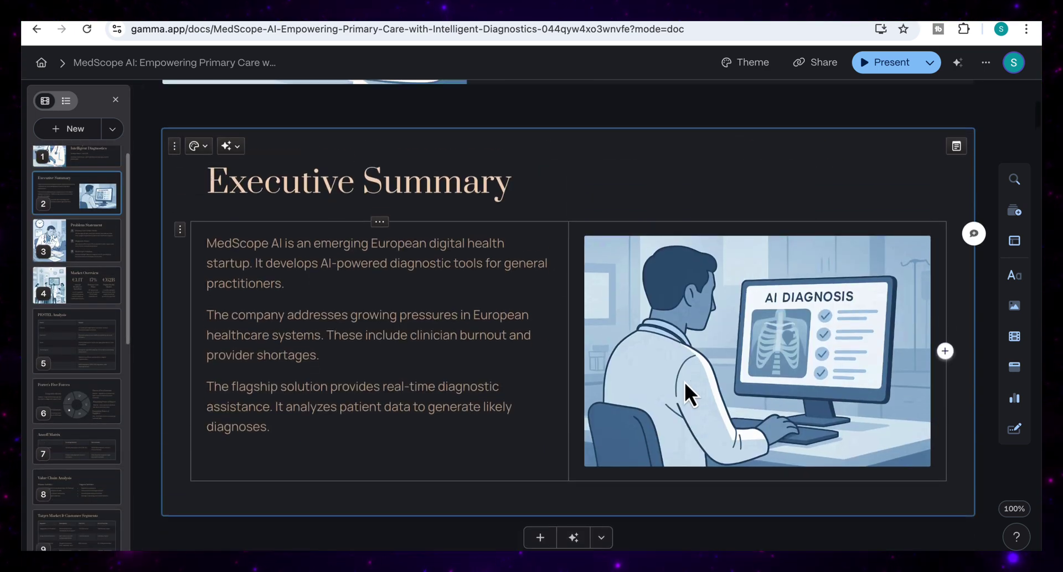
scroll(684, 381, down, 2)
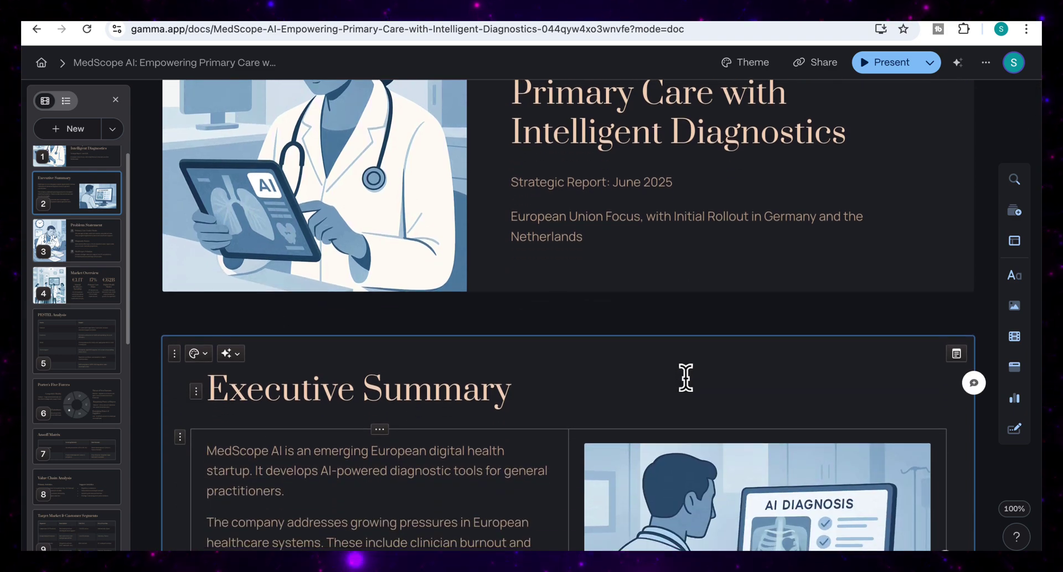
scroll(658, 384, down, 8)
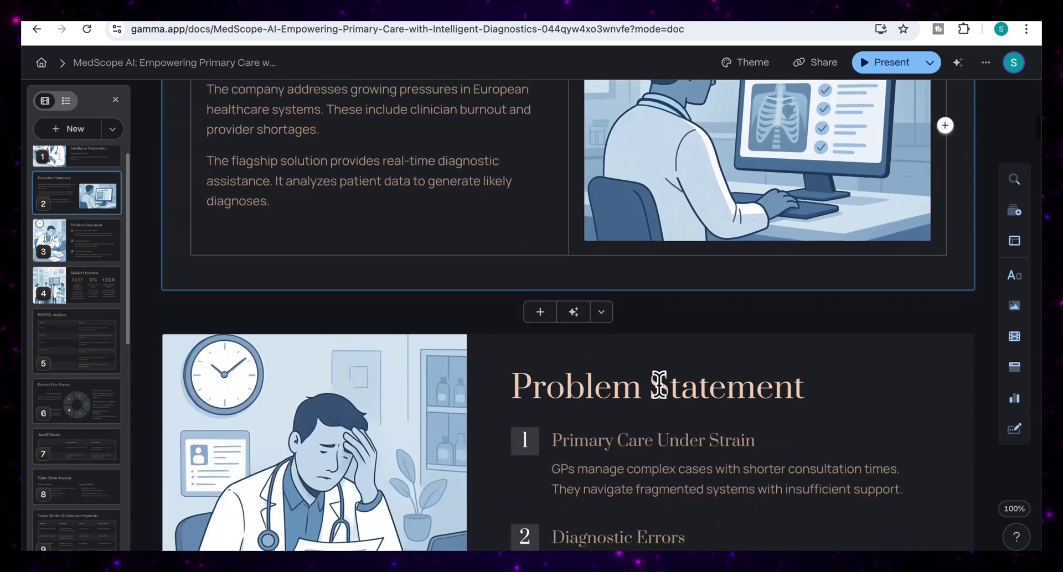
scroll(658, 385, down, 10)
scroll(659, 385, down, 3)
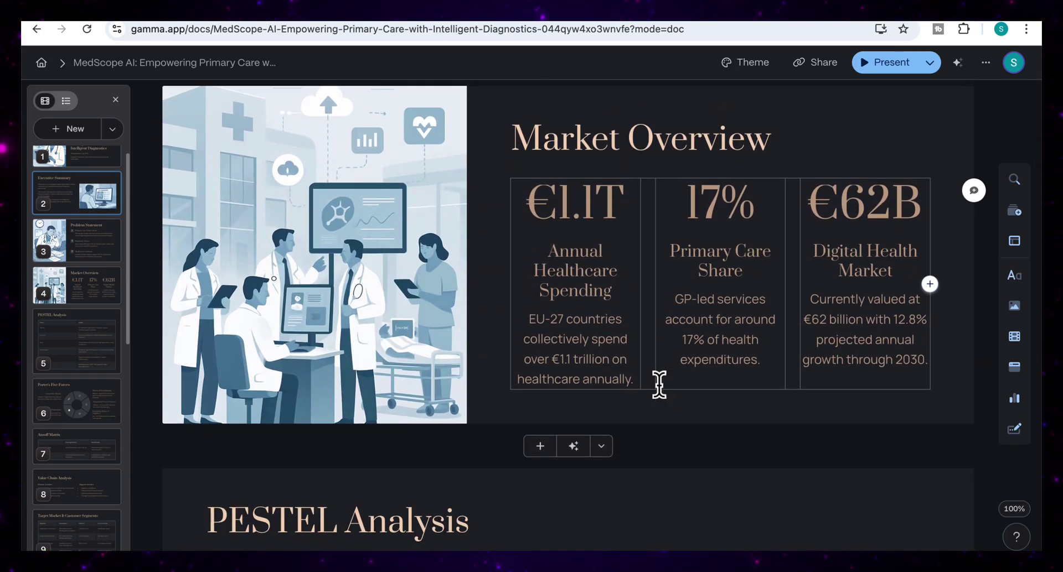
Examine the middle cards, from Target Market & Customer Segments and Competitive Landscape to Product Overview.
scroll(659, 385, down, 20)
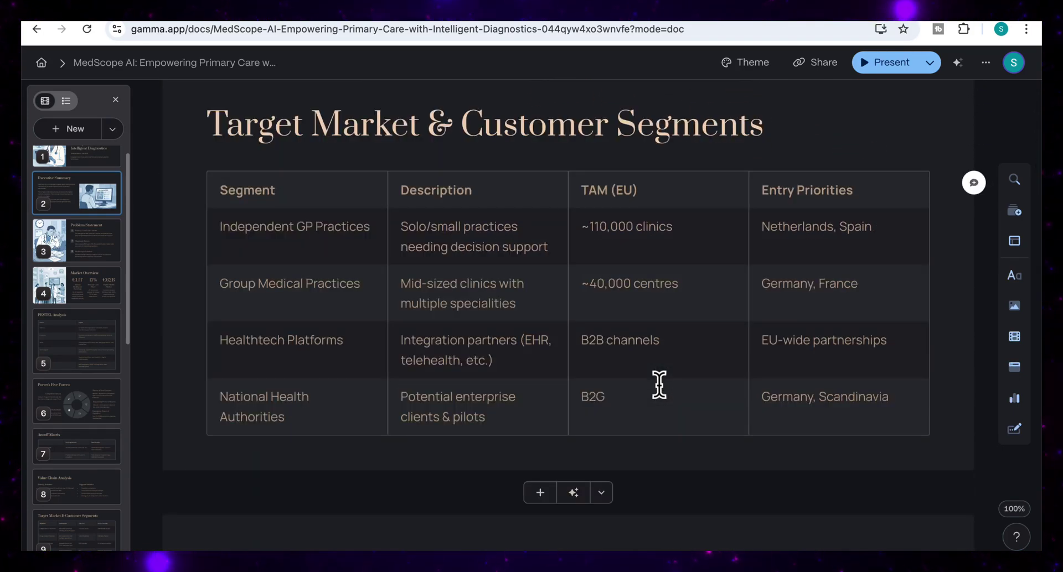
scroll(658, 384, down, 2)
scroll(658, 385, down, 4)
scroll(658, 385, up, 6)
scroll(659, 385, down, 18)
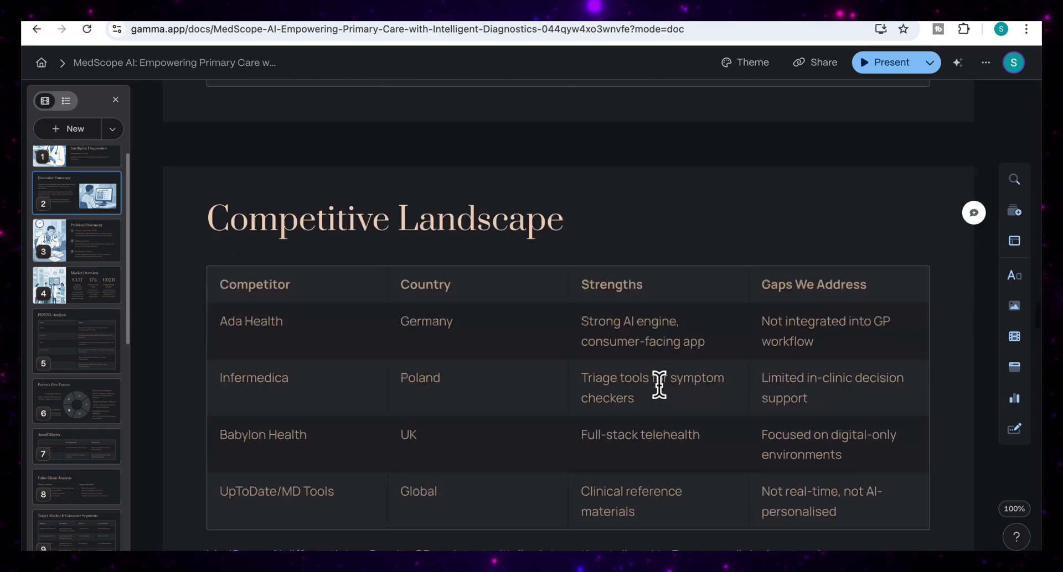
scroll(660, 387, down, 5)
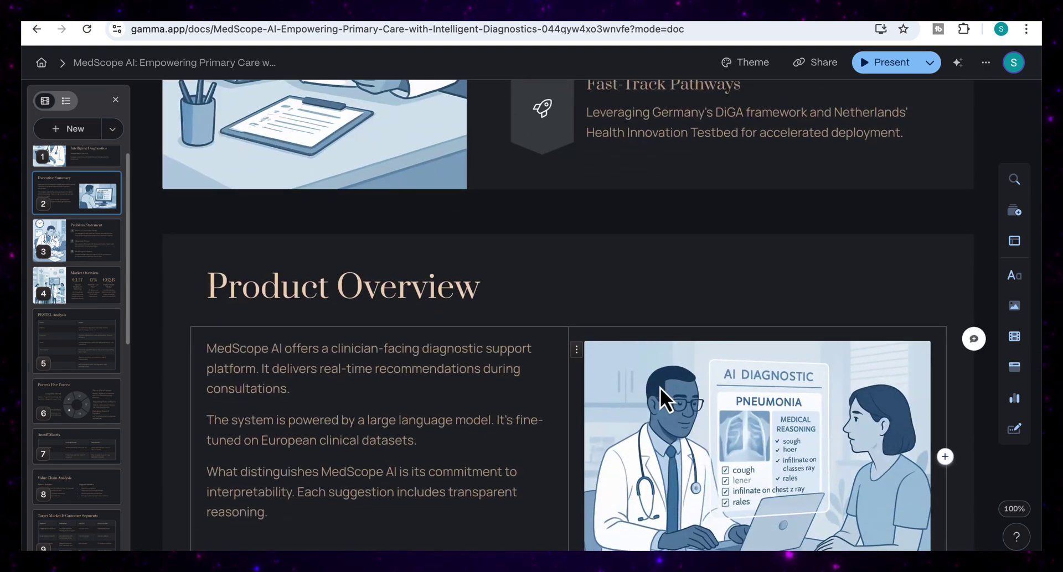
Check the Porter's Five Forces diagram, Go-To-Market Strategy, Revenue Model, Funding & Financials and SWOT Analysis cards.
scroll(660, 388, down, 15)
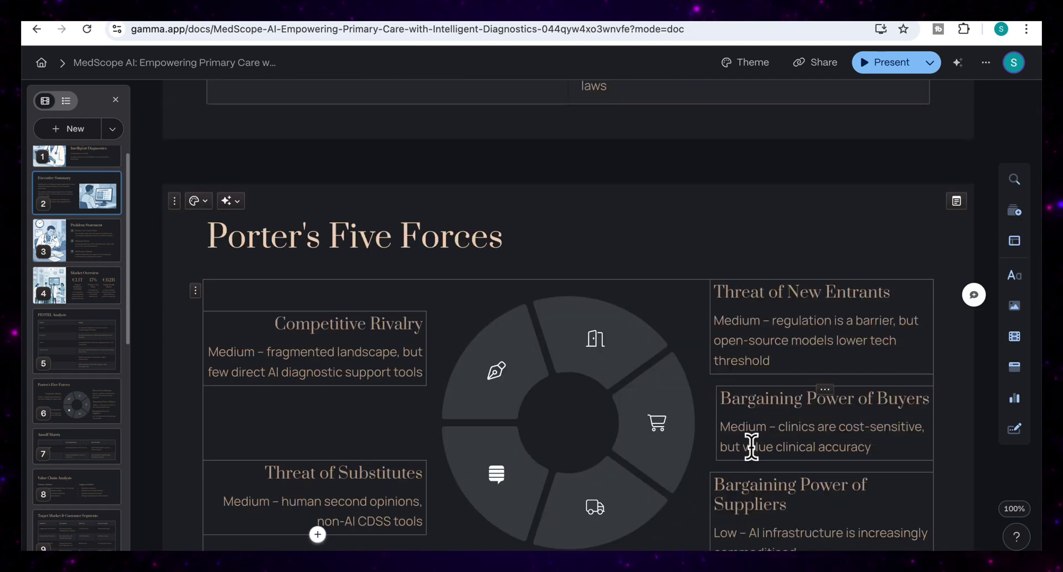
scroll(751, 447, down, 20)
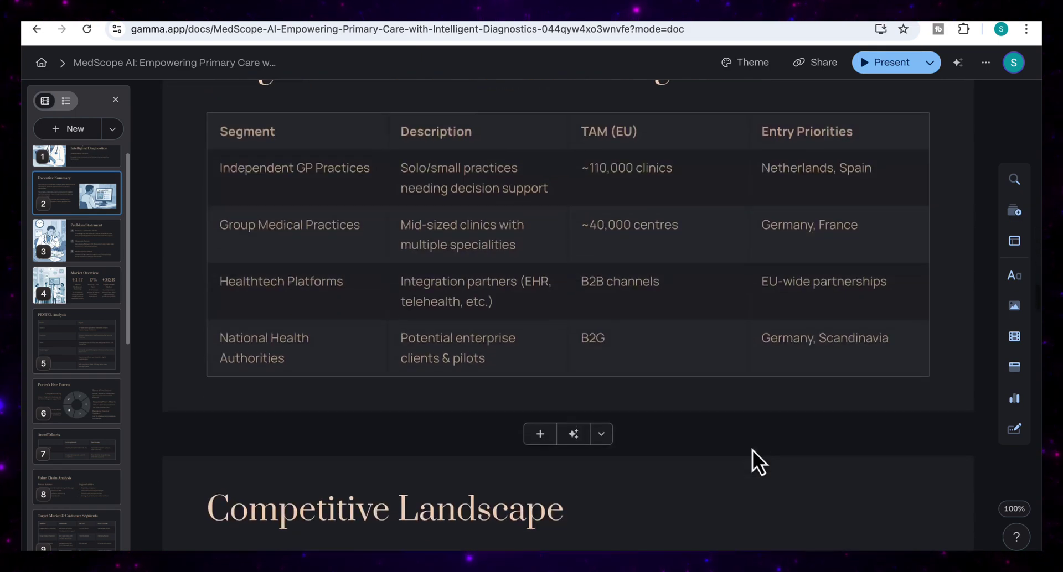
scroll(751, 447, down, 8)
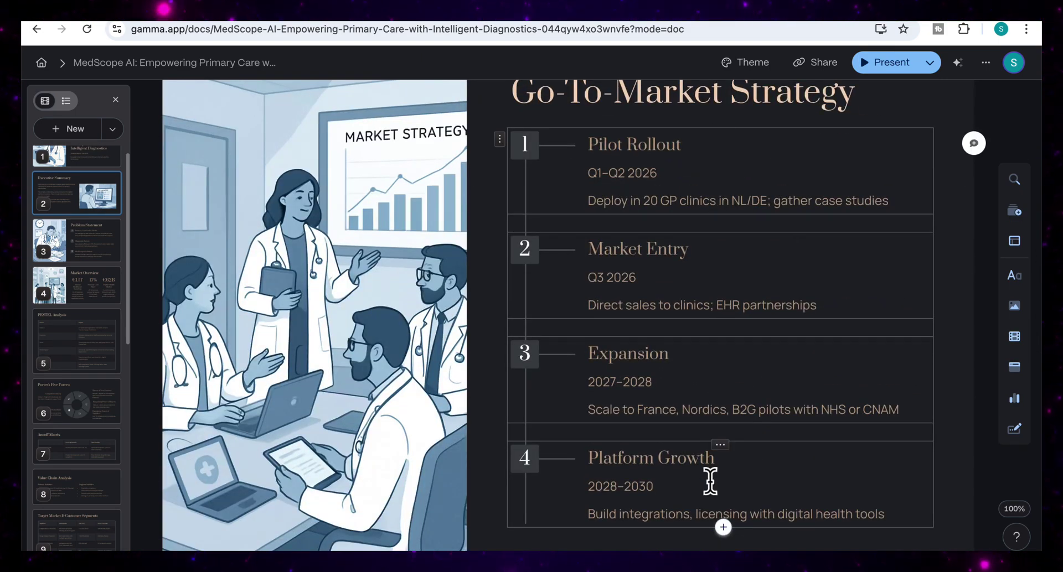
scroll(706, 481, down, 5)
scroll(708, 481, down, 3)
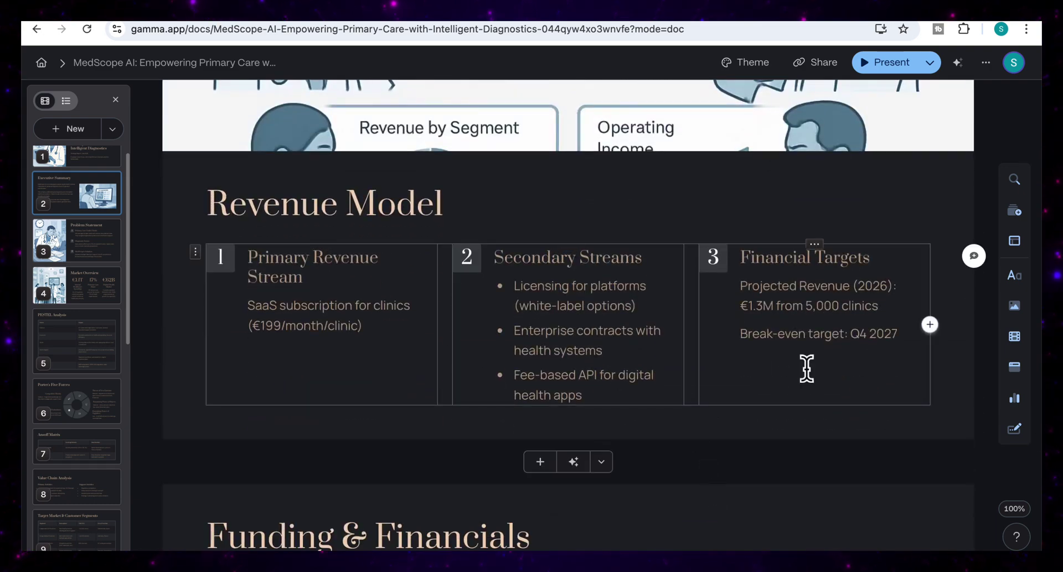
scroll(807, 393, down, 10)
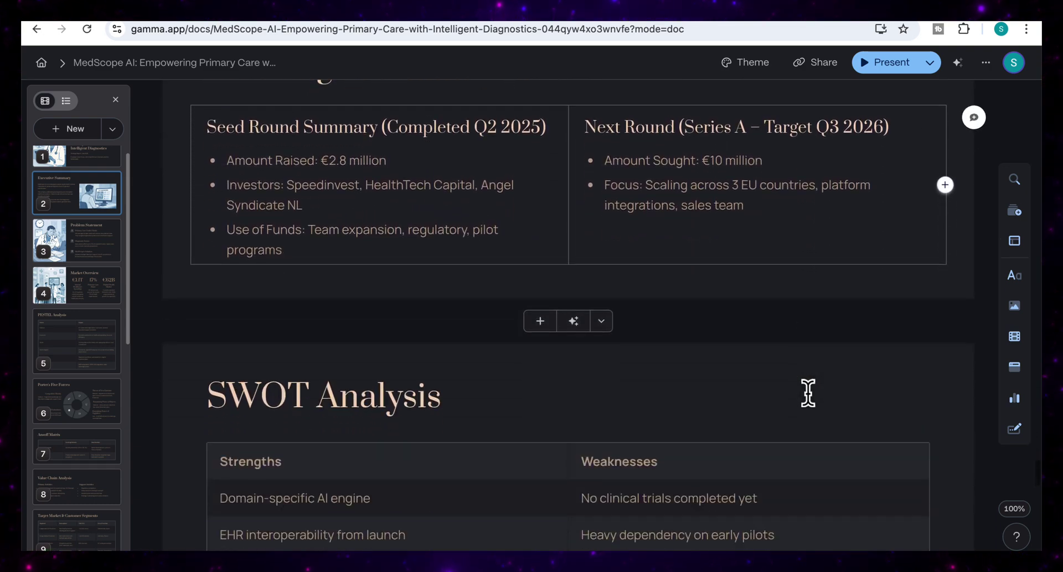
scroll(808, 393, down, 8)
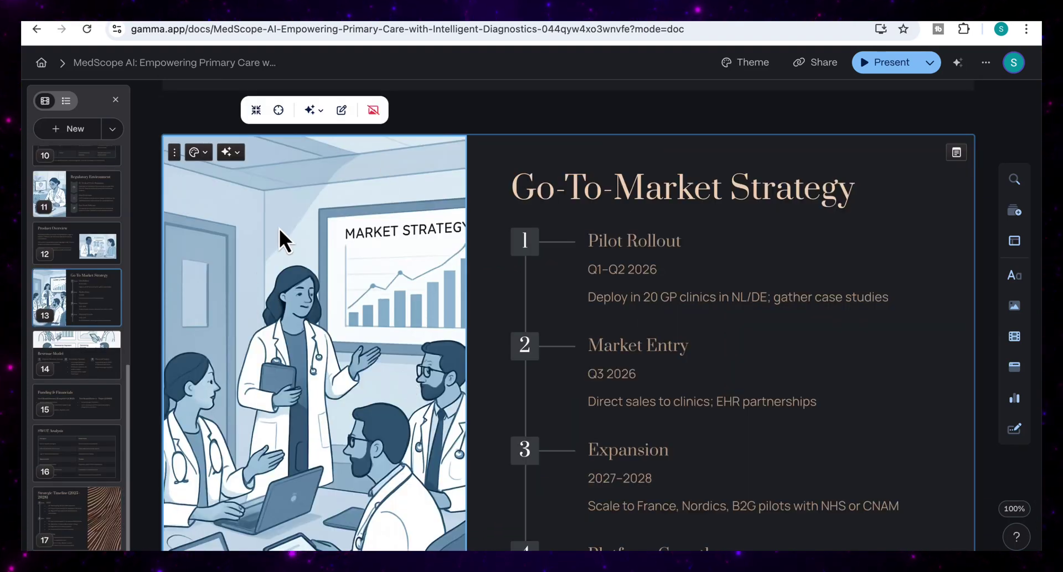
Choose the Animate AI quick action for the image on the Go-To-Market Strategy card.
click(312, 110)
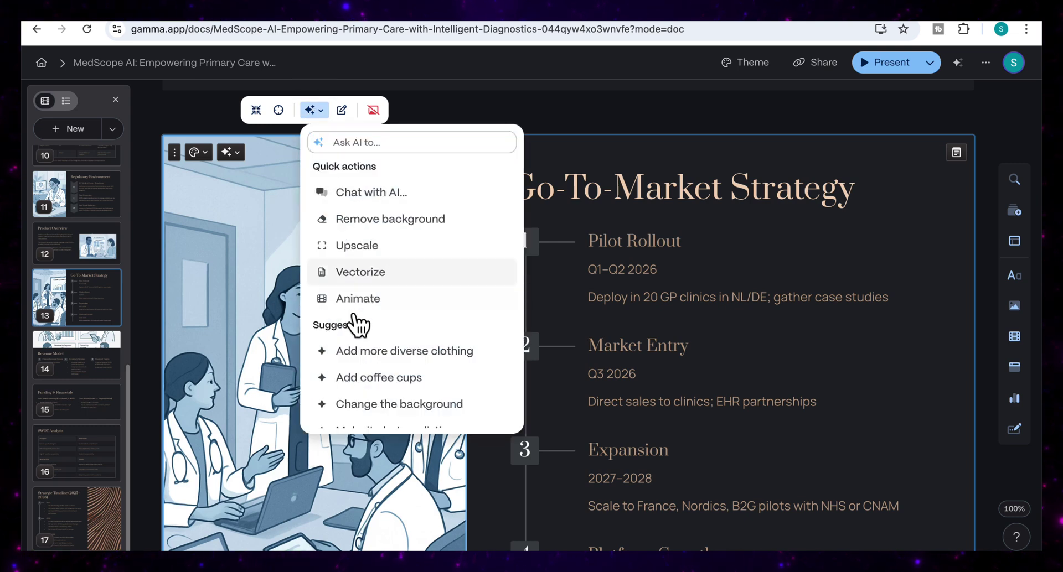
click(354, 302)
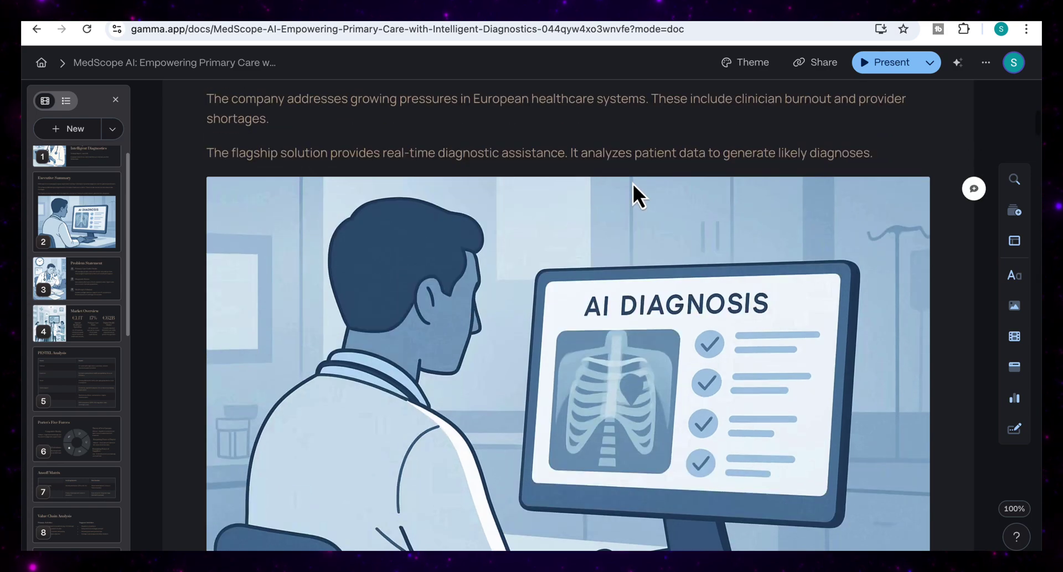
Reprompt card 2's image: "Doctor and data scientist reviewing AI diagnostic insights on a large screen in a modern hospital, with clinical blue lighting and patient data visuals.".
scroll(633, 184, down, 2)
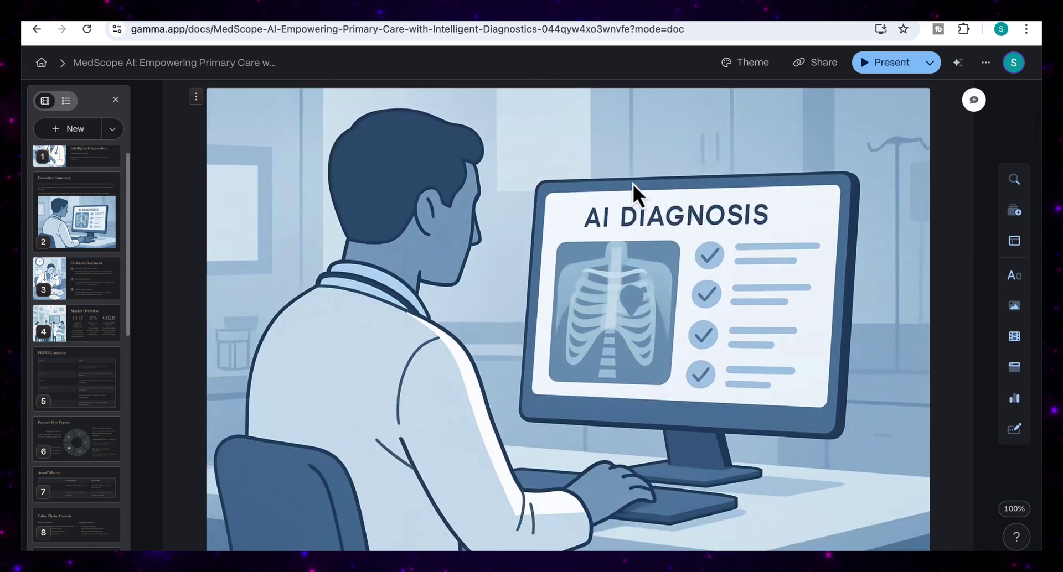
right_click(633, 183)
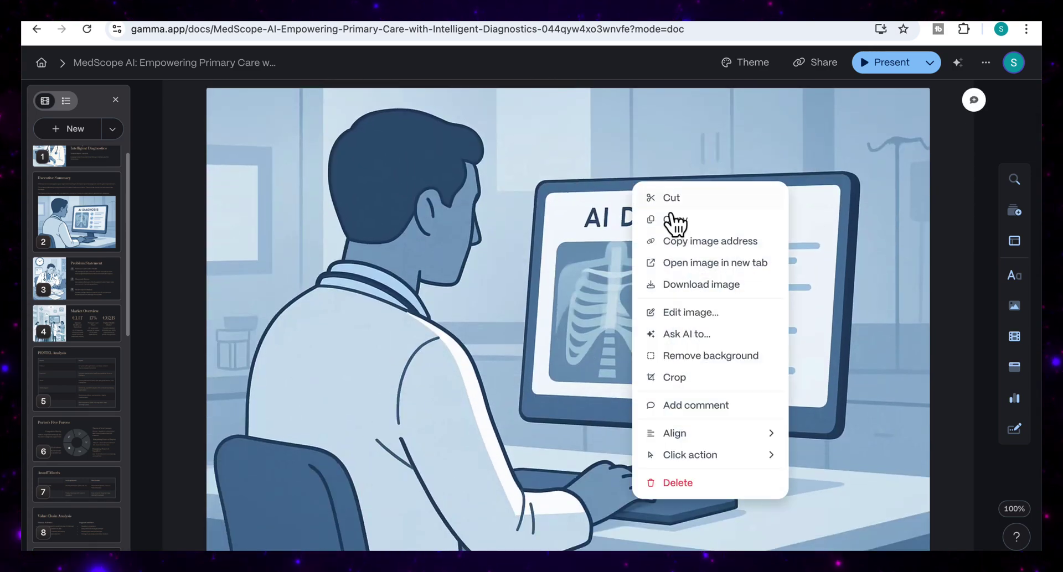
click(699, 326)
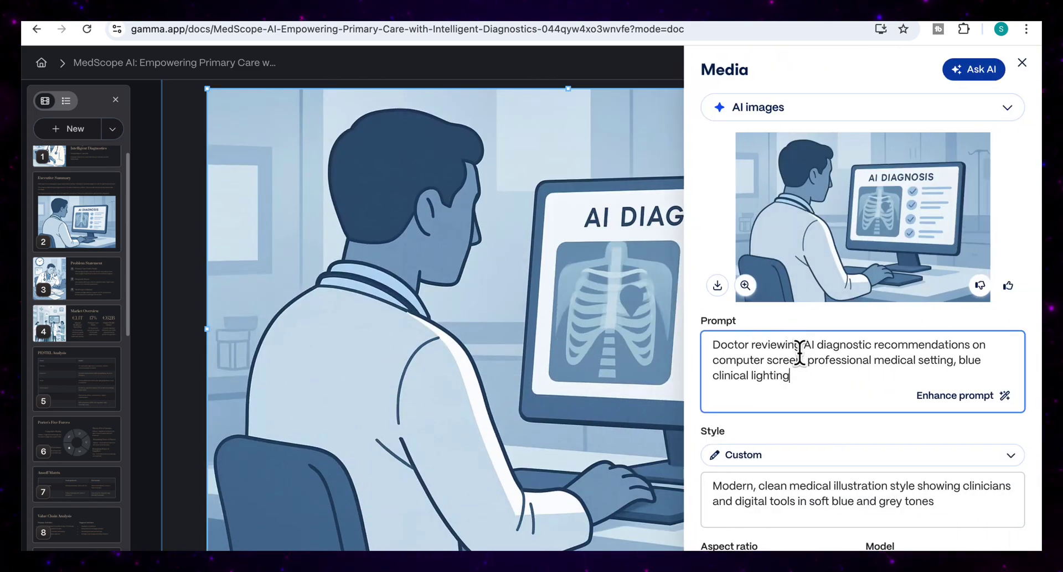
triple_click(745, 350)
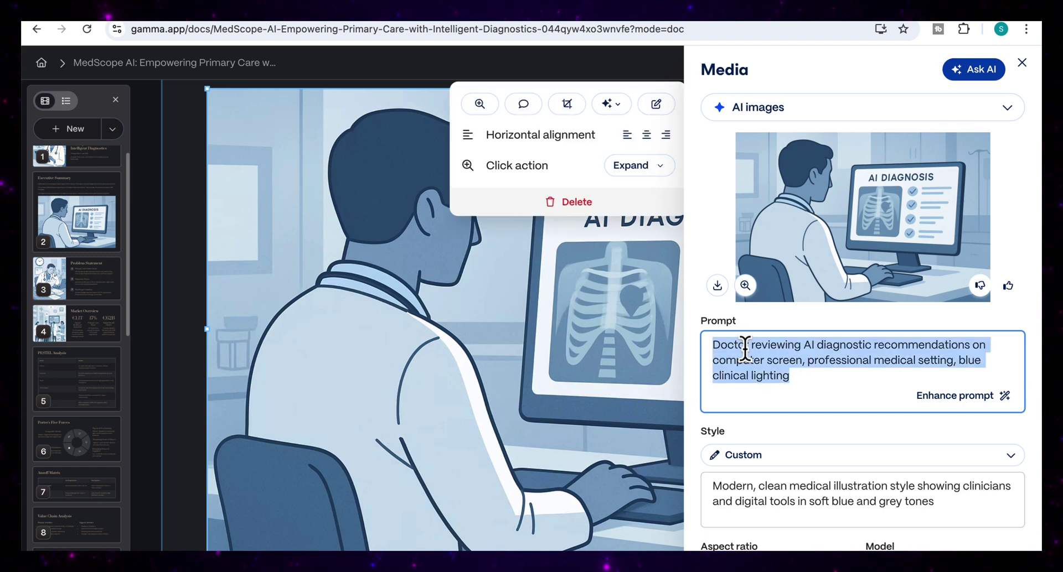
text(Doctor and data scientist reviewing AI diagnostic insights on a large screen in a modern hospital, with clinical blue lighting and patient data visuals.)
key(BackSpace)
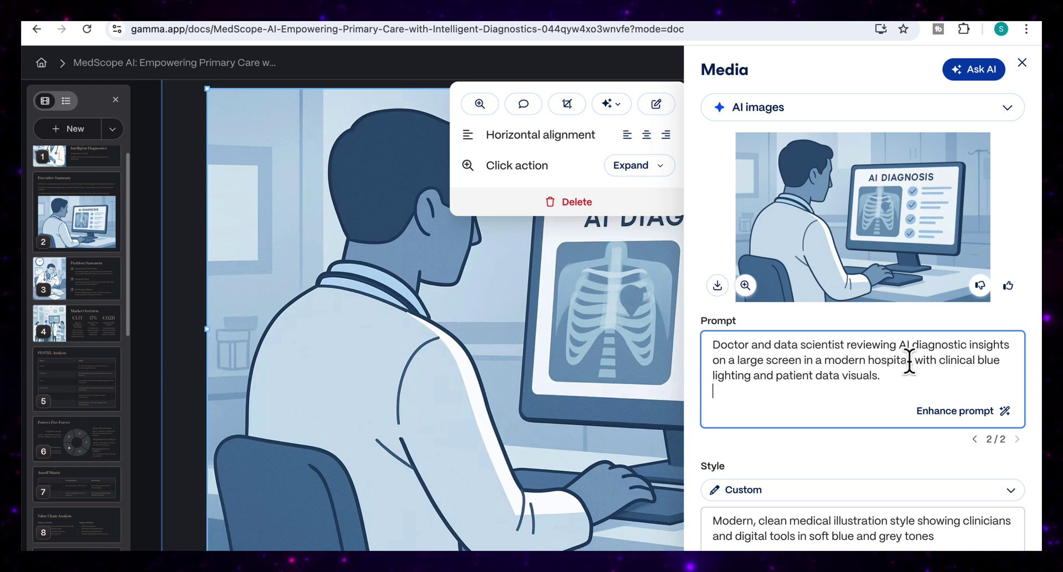
Generate the new Executive Summary image in Landscape aspect ratio with the GPT Image model.
scroll(774, 388, down, 1)
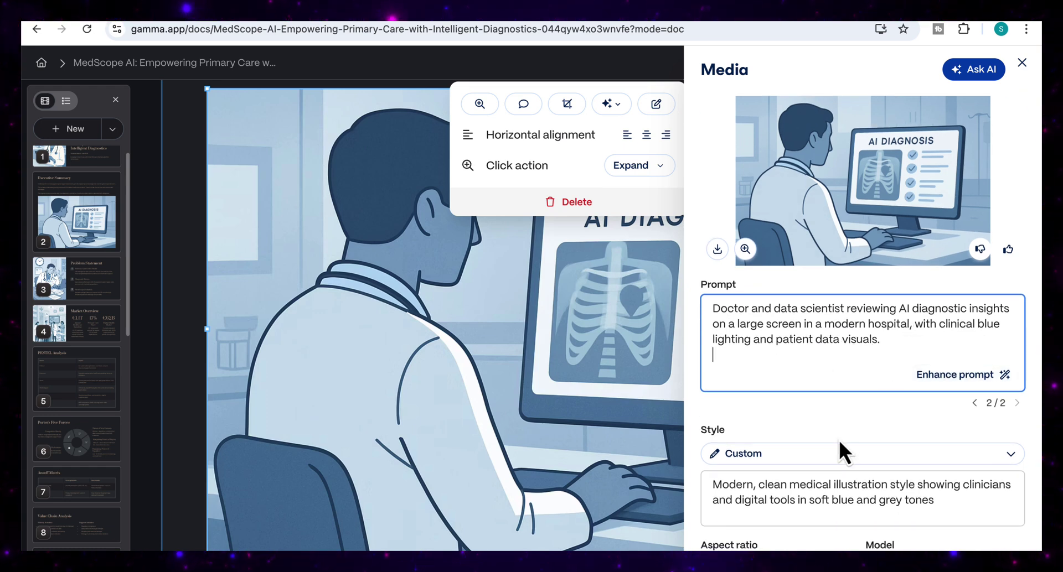
scroll(838, 440, down, 3)
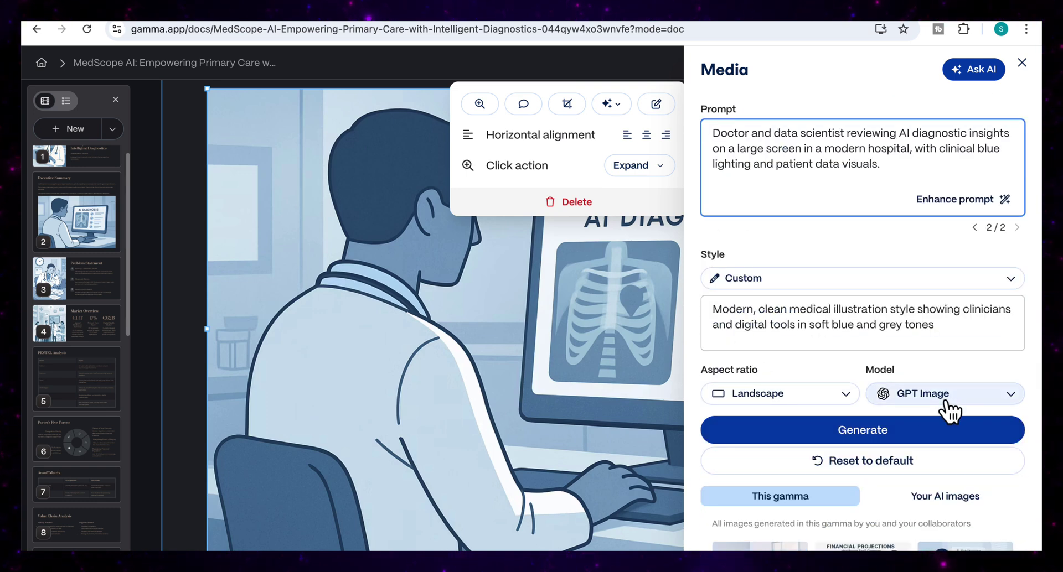
click(882, 437)
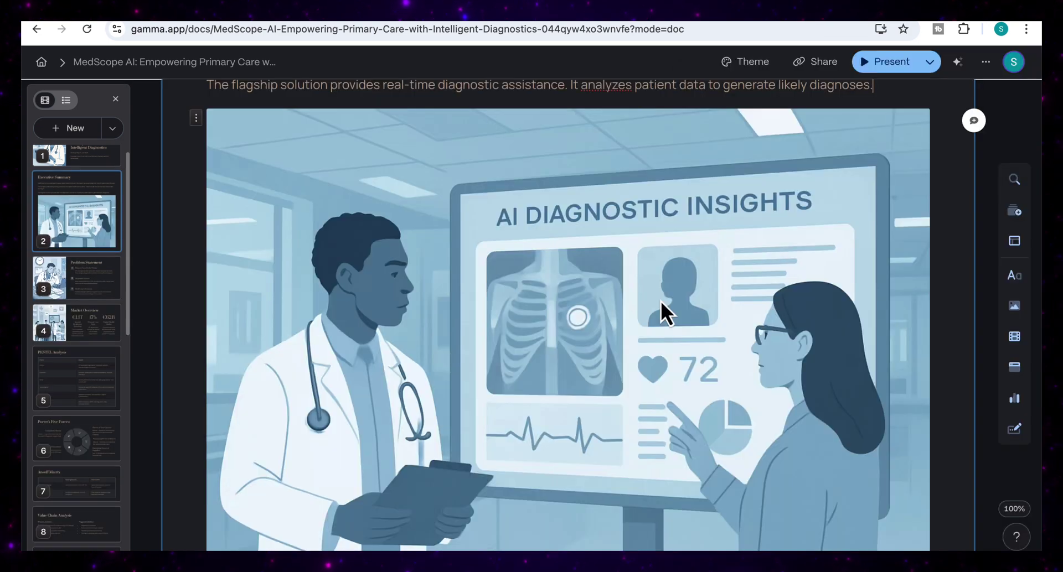
Examine the regenerated image on the Executive Summary card and the actions available for it.
scroll(659, 301, down, 1)
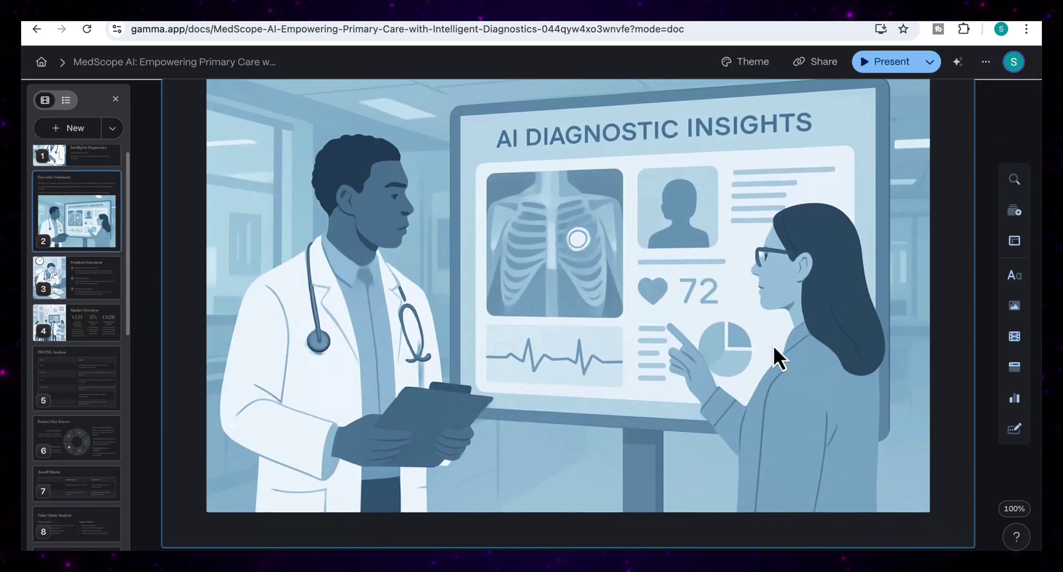
scroll(432, 183, up, 3)
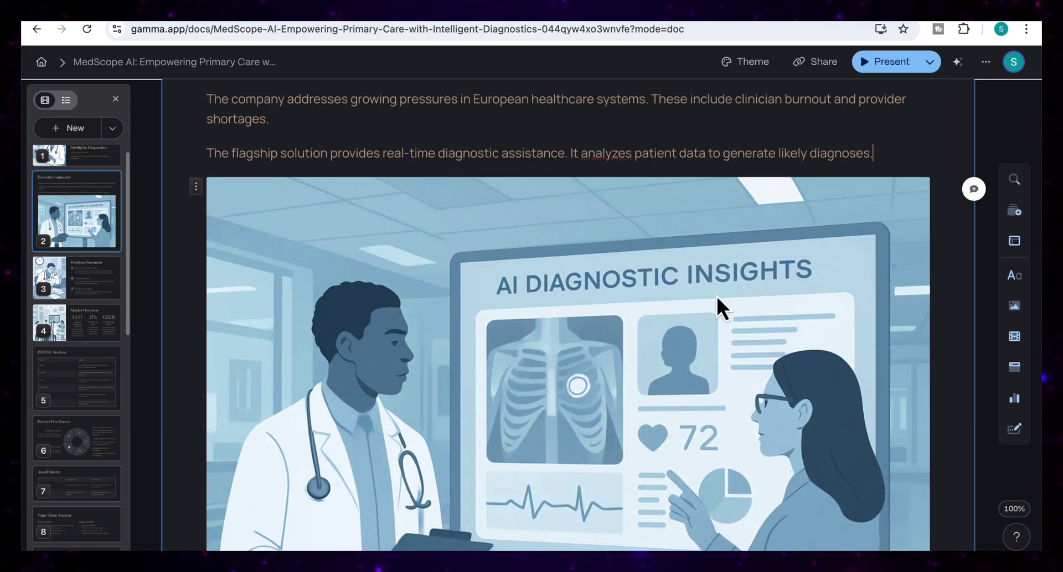
right_click(716, 297)
click(769, 127)
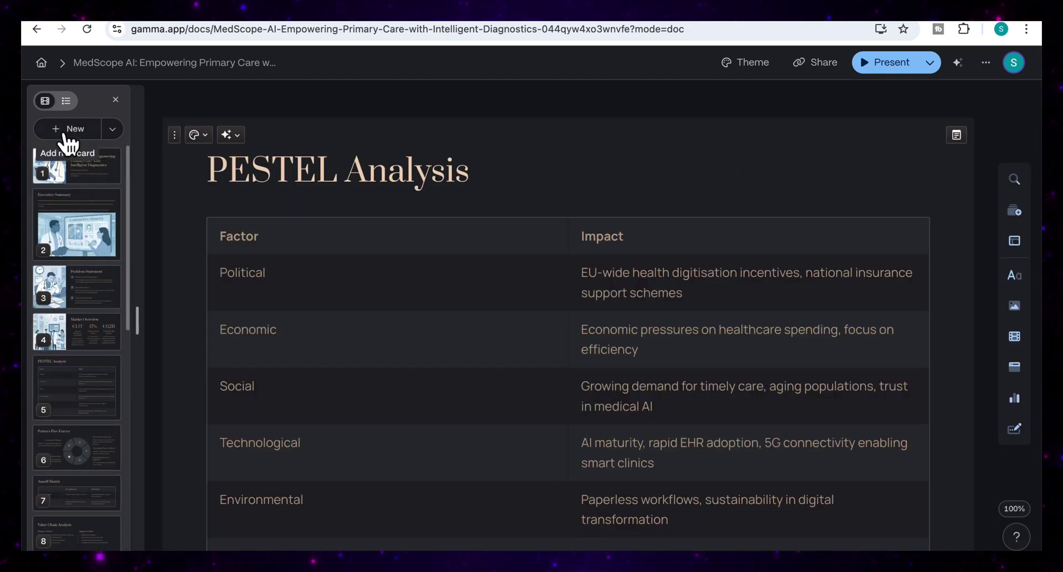
Rephrase the first point's description on the Problem Statement card as more engaging, using the "Emphasize the efficiency and obstacles" alternative.
click(86, 301)
drag(902, 293, 553, 273)
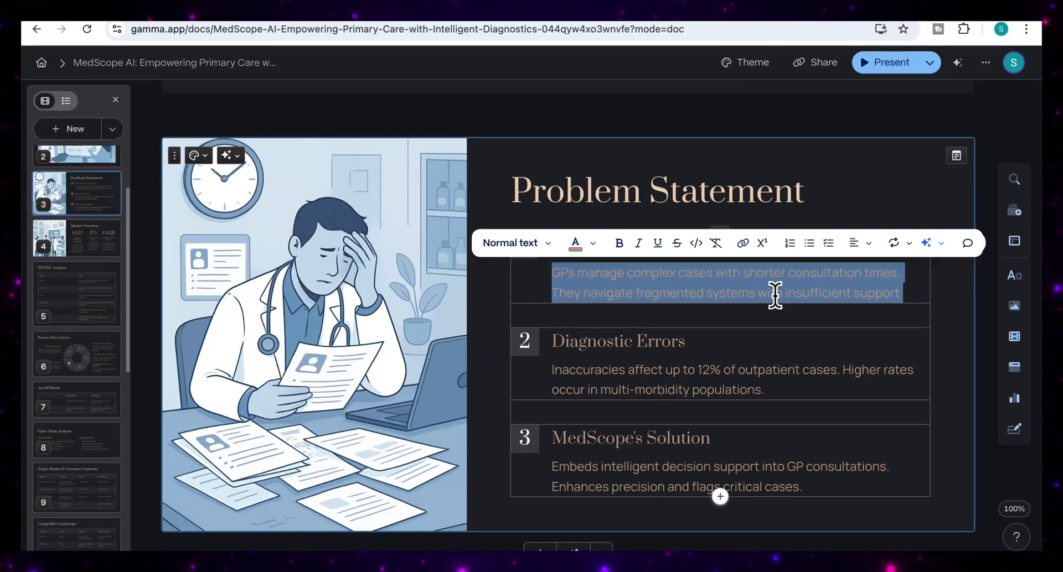
click(935, 244)
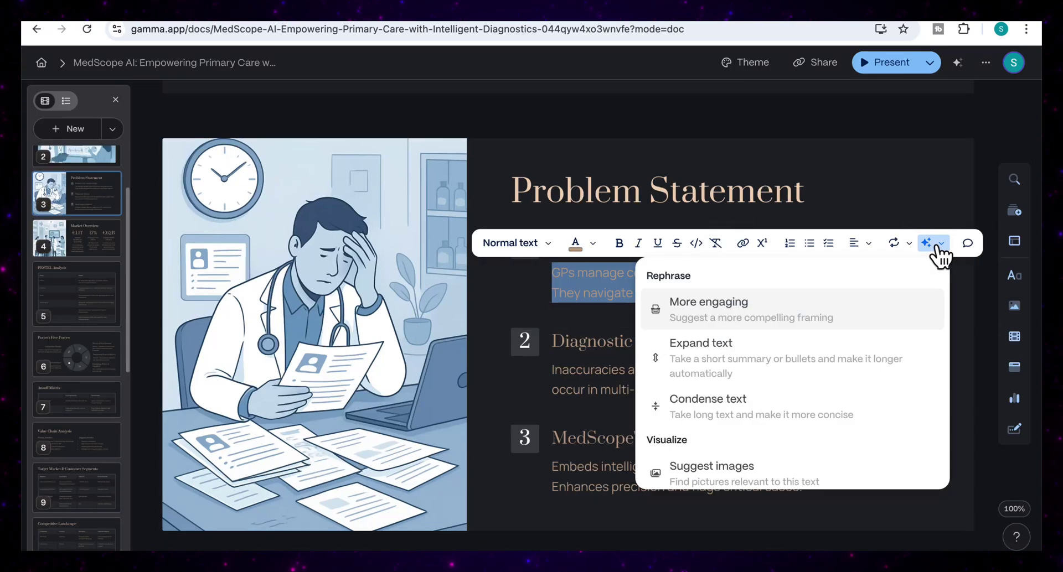
click(708, 303)
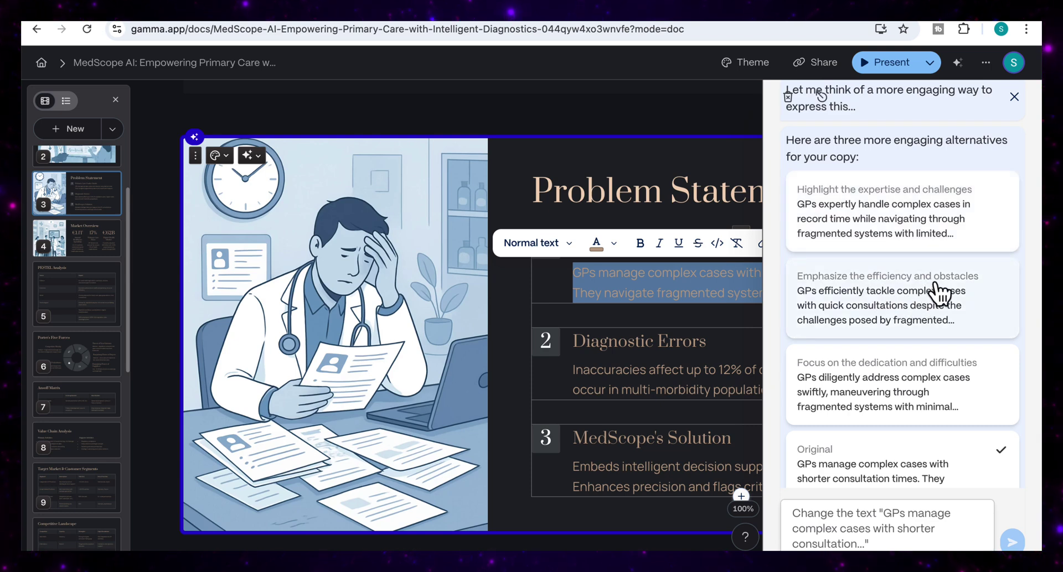
click(922, 302)
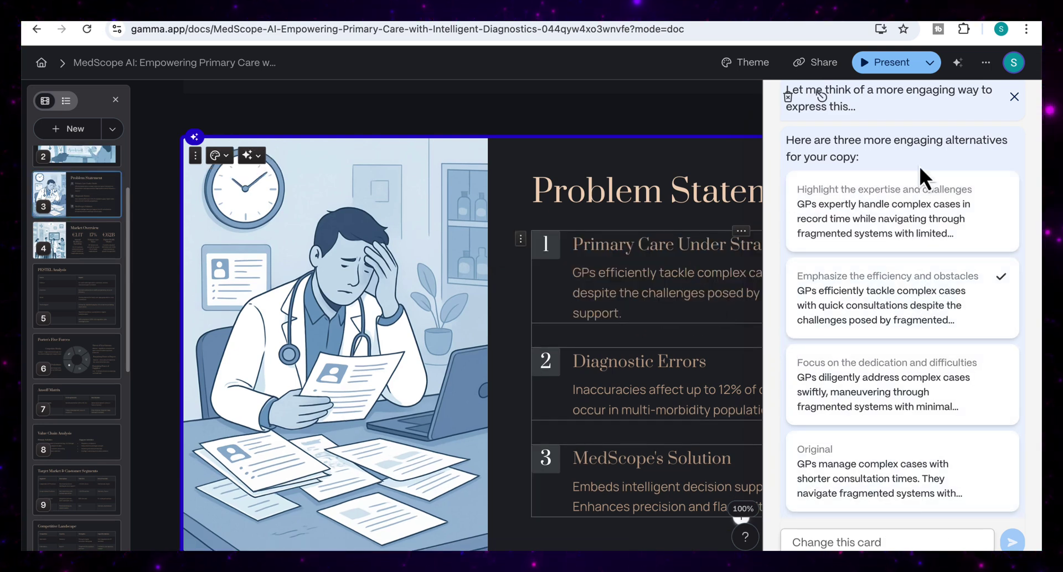
click(1015, 98)
Look through the remaining cards and check which export formats the presentation's sharing options offer.
scroll(813, 251, down, 20)
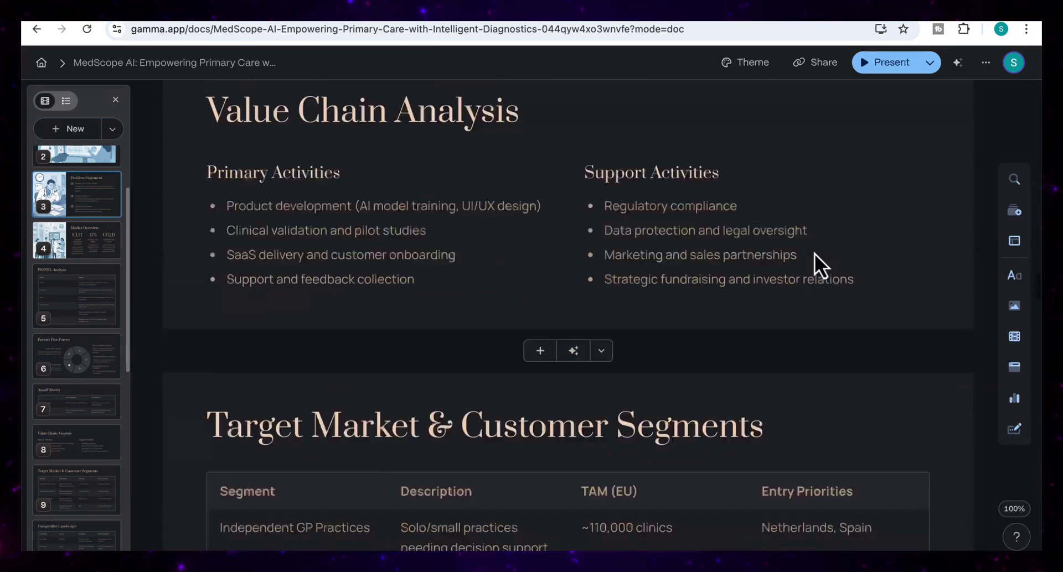
scroll(815, 253, down, 10)
click(827, 62)
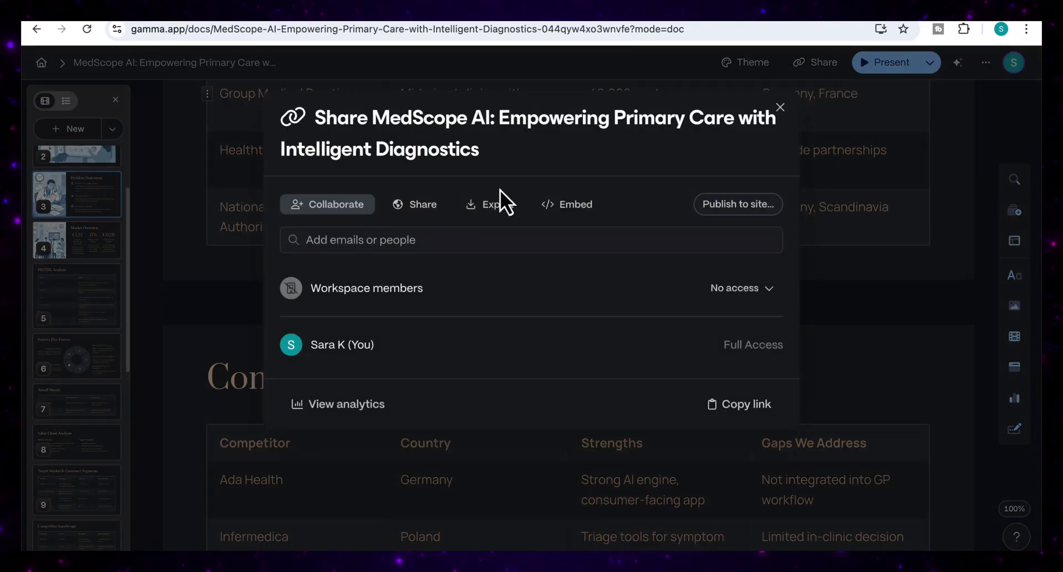
click(488, 220)
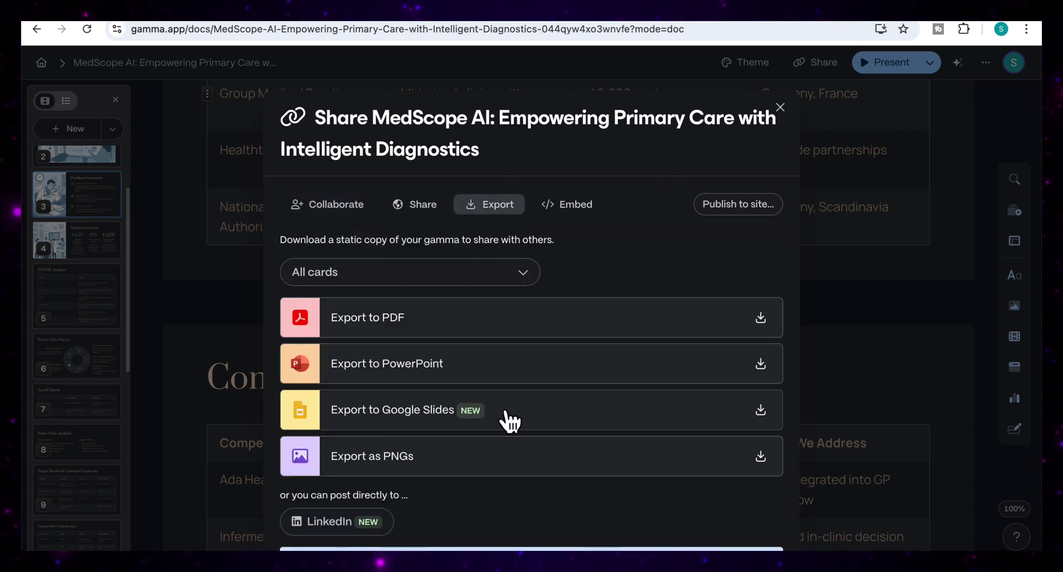
key(Escape)
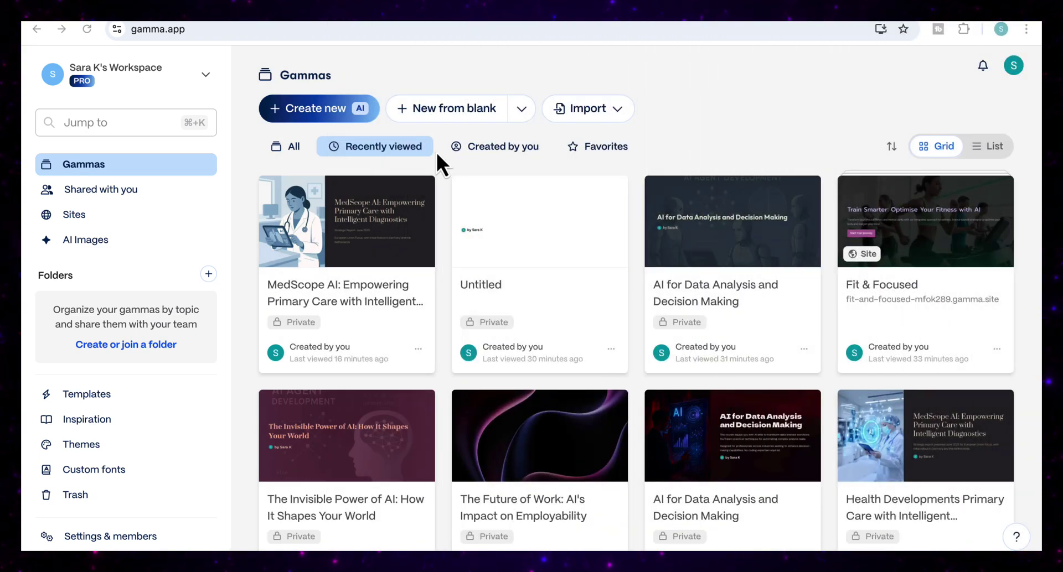
Start a new AI generation from the copied prompt for a clean, modern fitness and productivity website with a hero section and 'Start Your Journey' button.
click(311, 113)
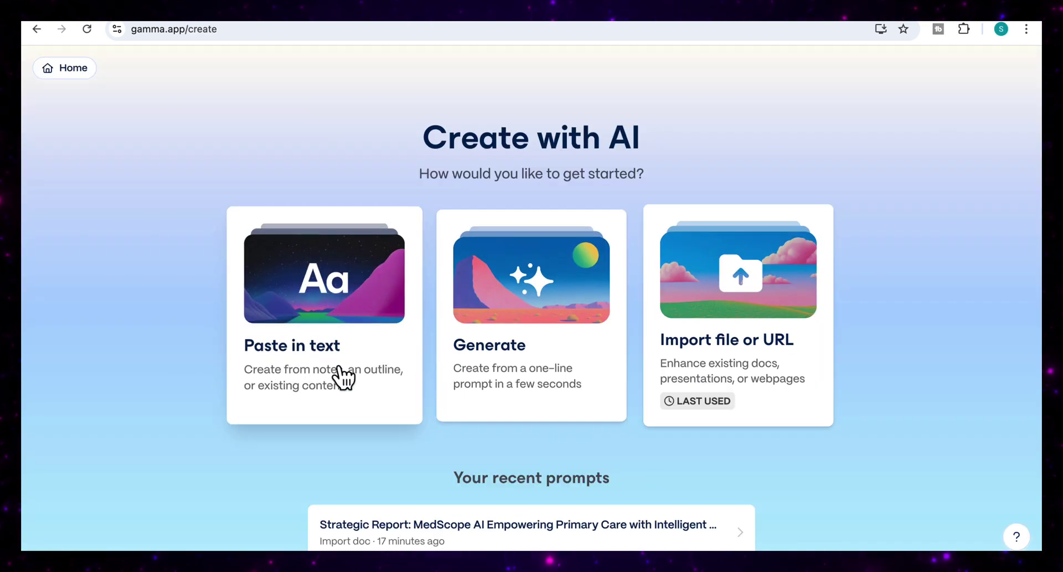
click(505, 350)
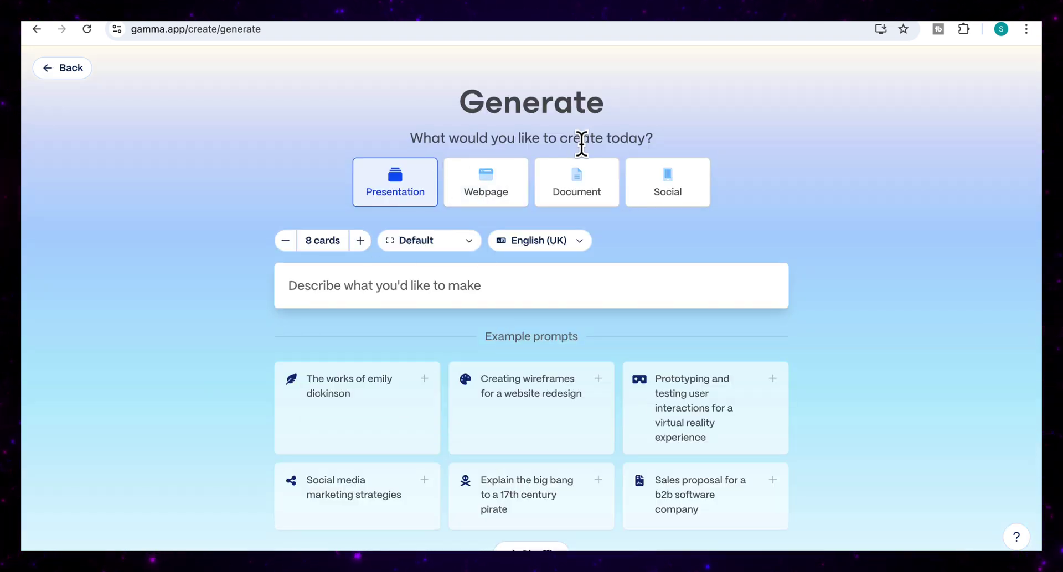
click(408, 289)
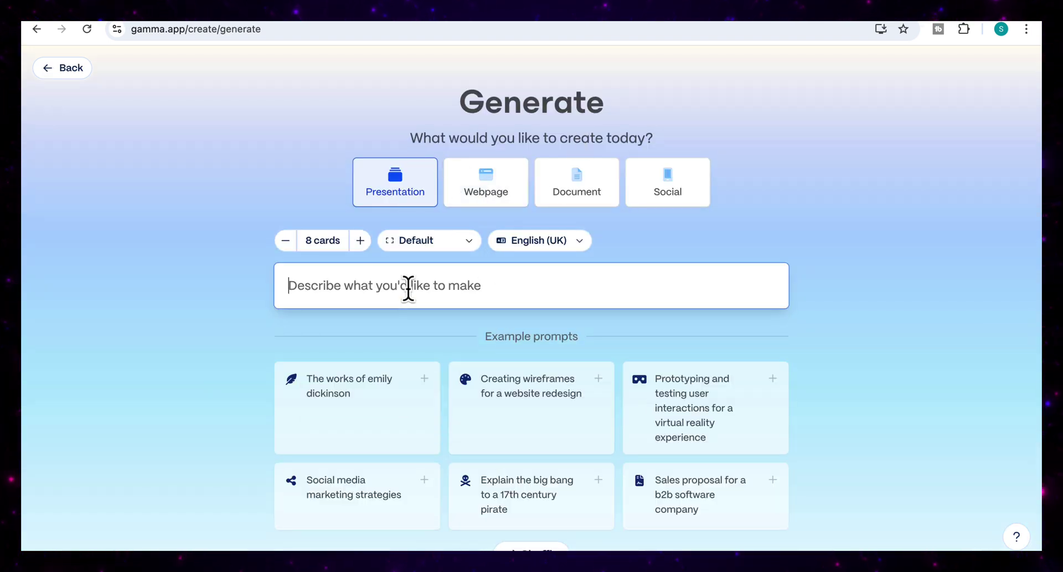
key(ctrl+v)
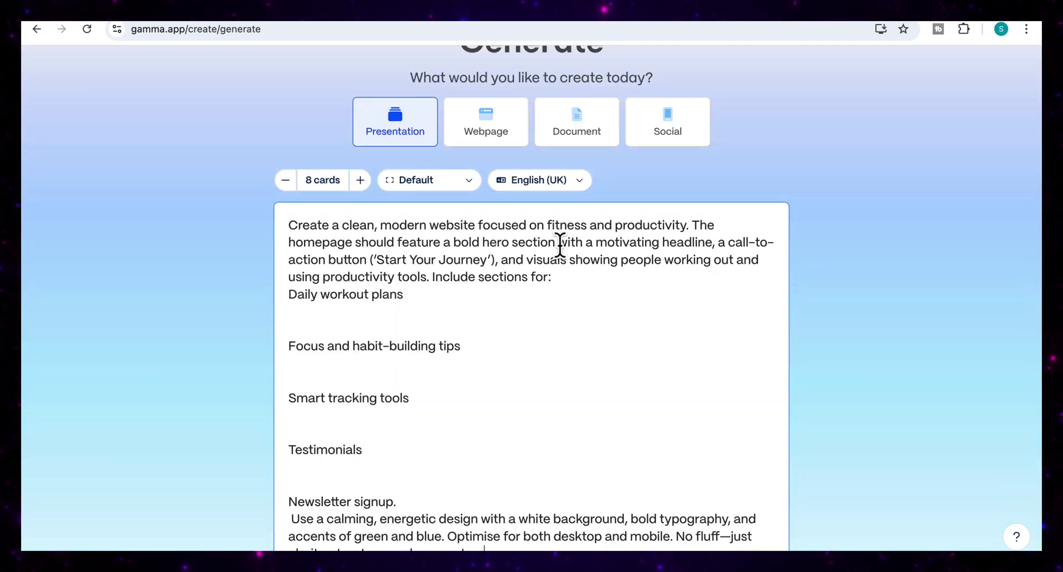
scroll(592, 338, down, 1)
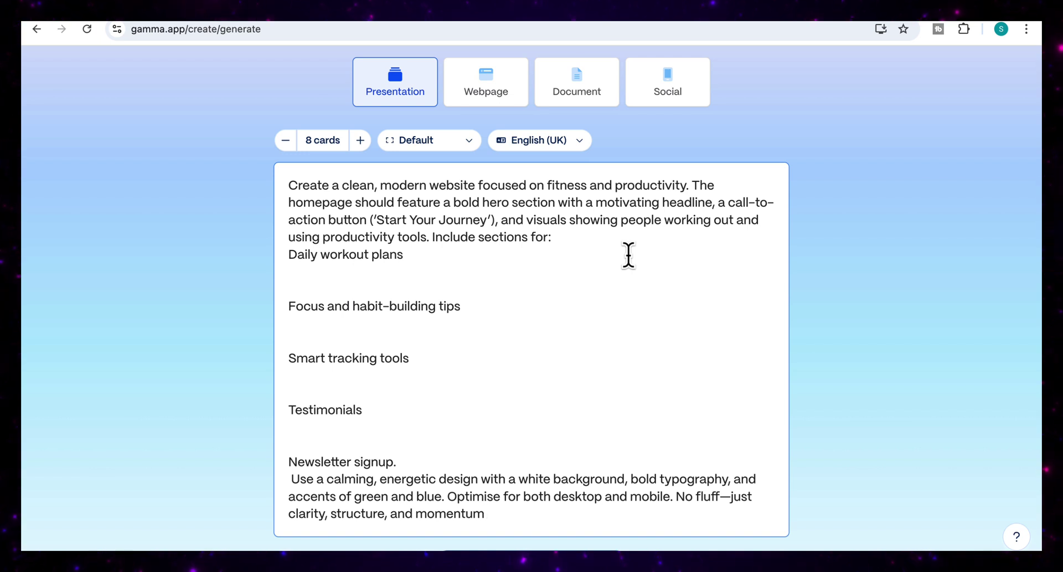
scroll(562, 306, down, 1)
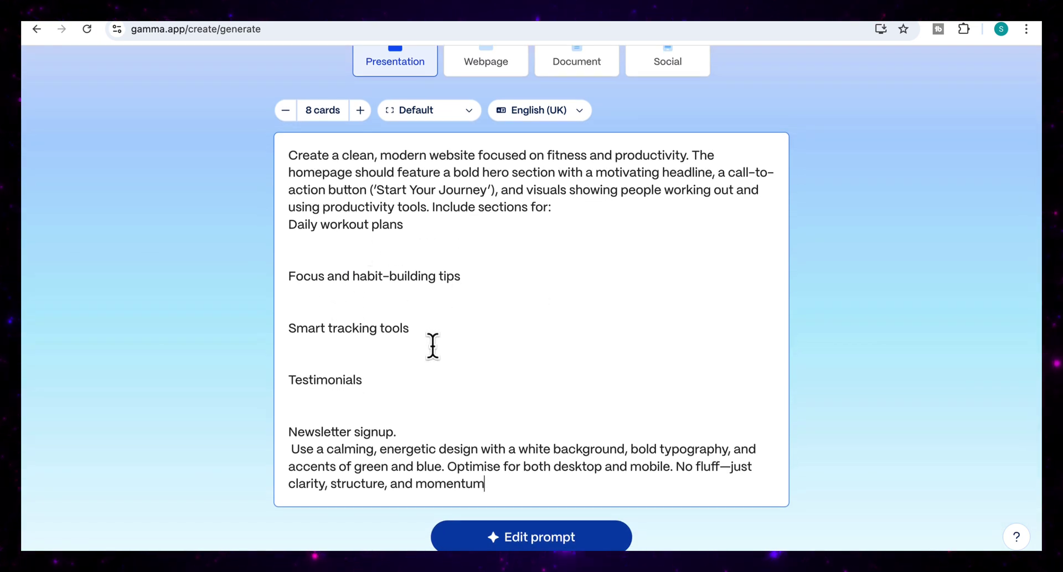
Set the output type to Webpage and bring the prompt into the Prompt editor.
scroll(411, 404, up, 3)
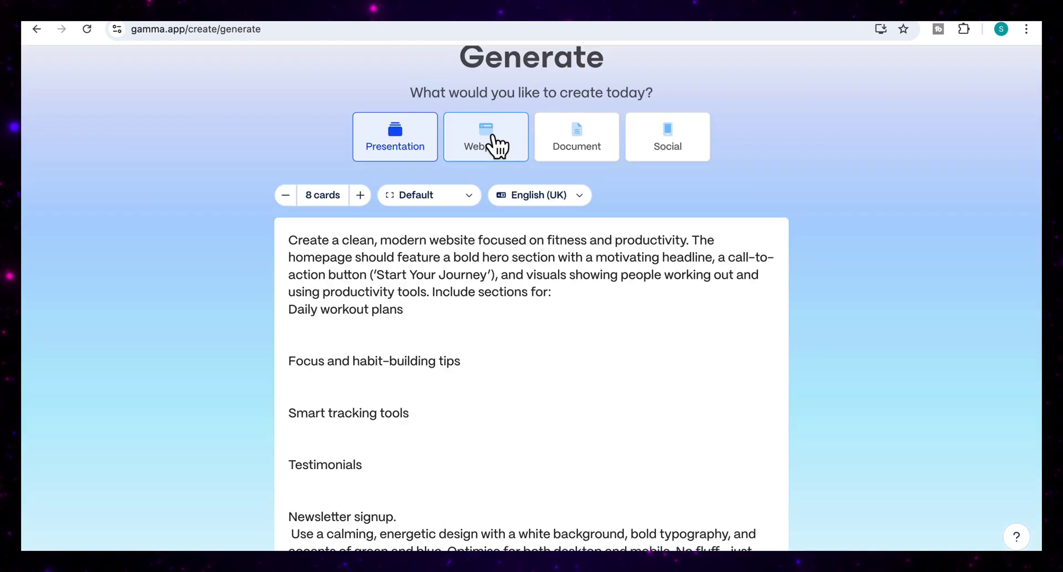
click(497, 146)
scroll(492, 148, down, 6)
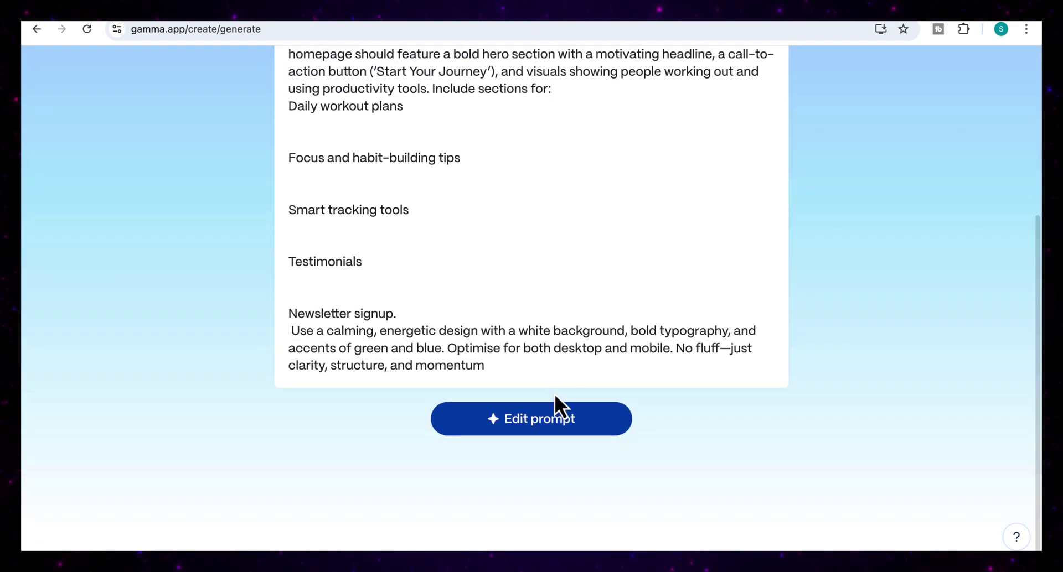
click(545, 428)
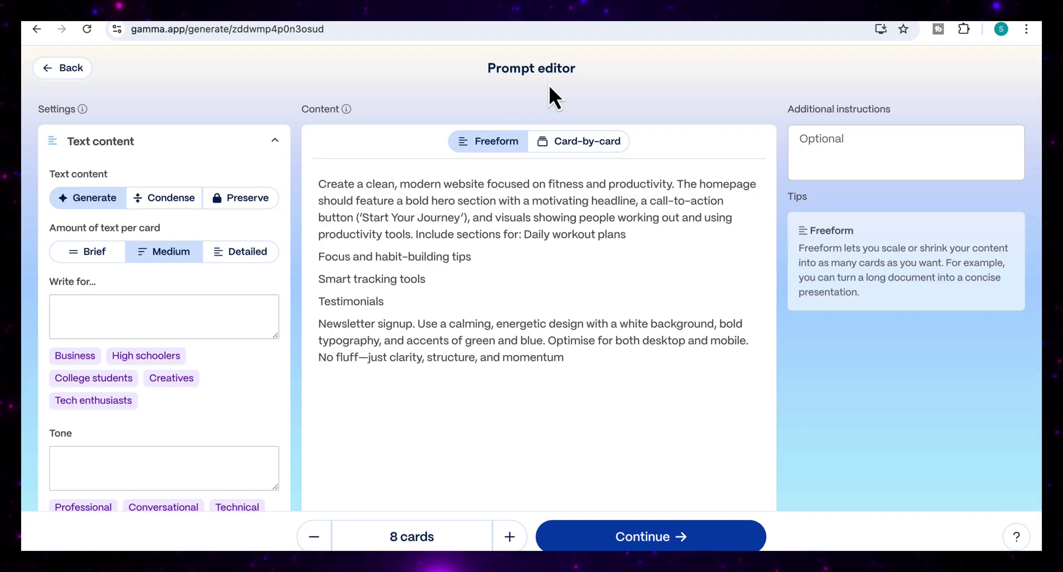
Set the amount of text per card to Brief and generate the webpage with the Alien theme.
click(94, 258)
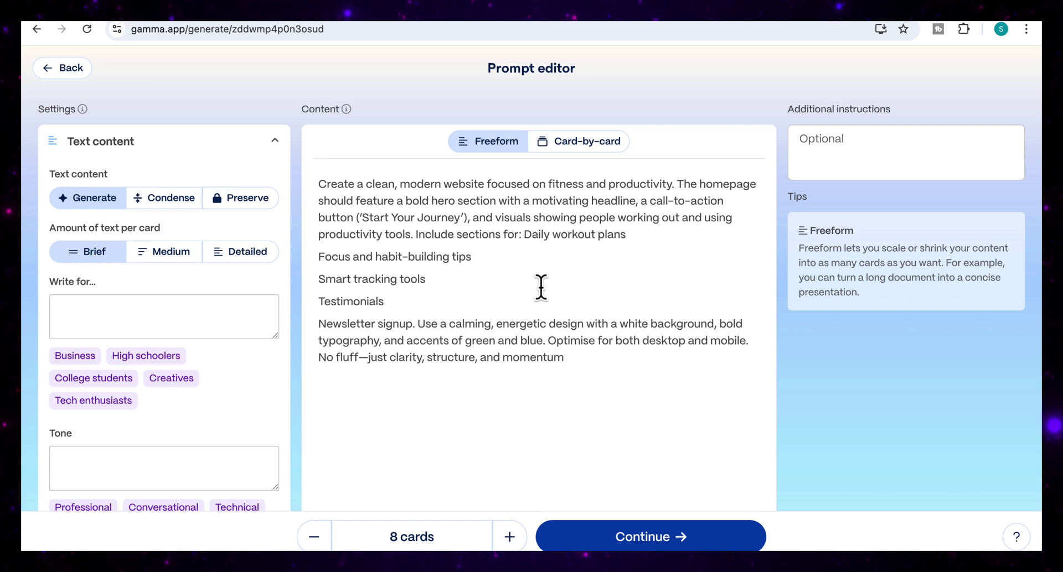
scroll(864, 301, down, 2)
click(650, 537)
scroll(882, 348, down, 5)
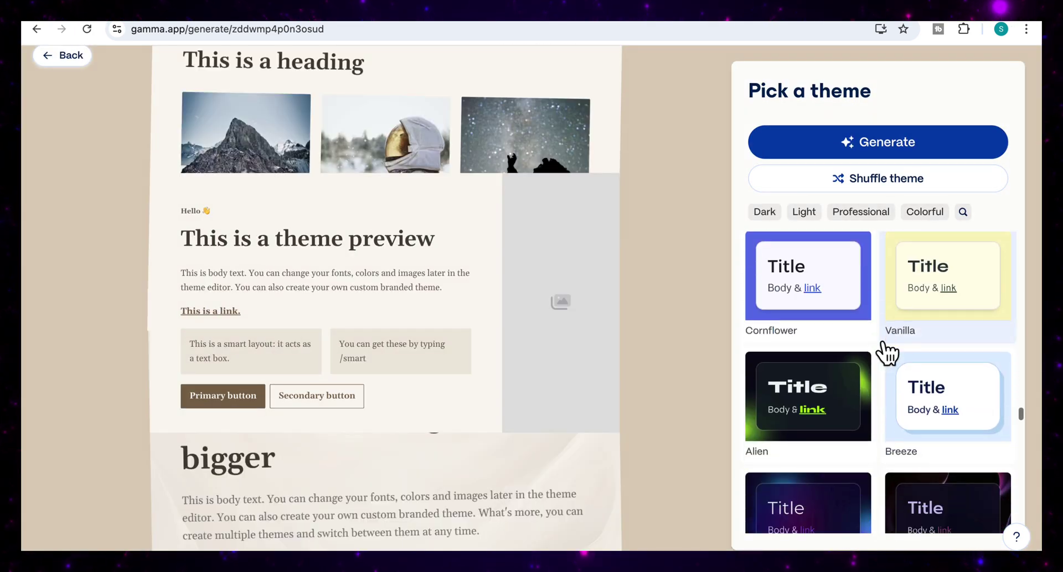
click(806, 382)
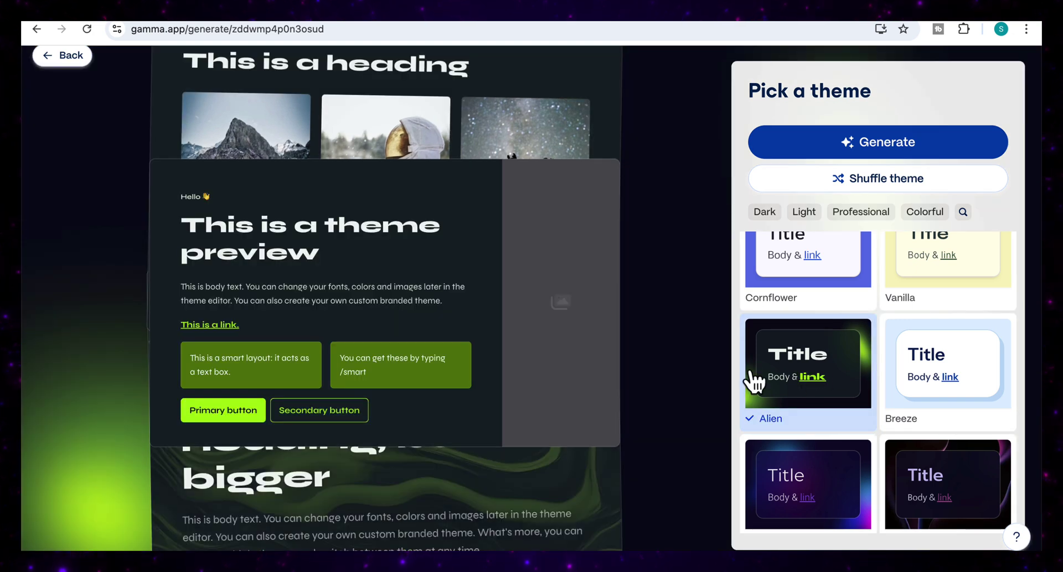
click(907, 143)
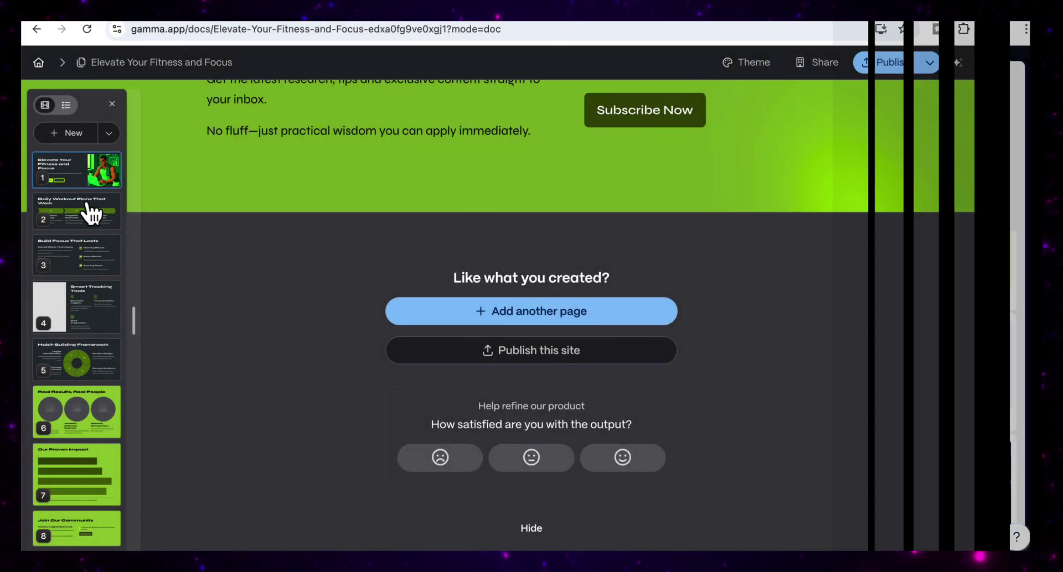
Examine every section of the generated fitness webpage, from the hero section through to Join Our Community.
scroll(254, 230, up, 20)
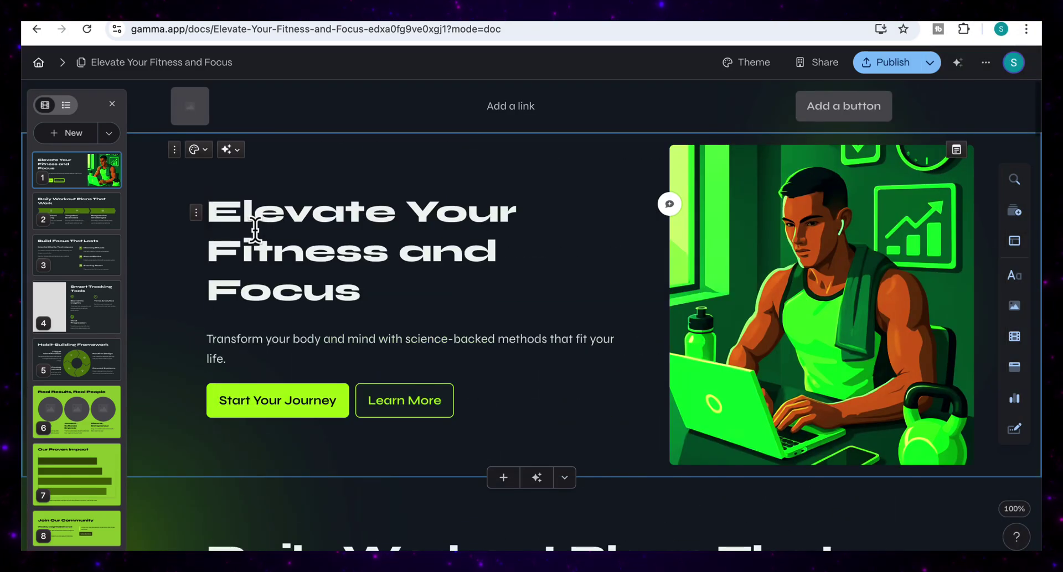
scroll(522, 240, down, 15)
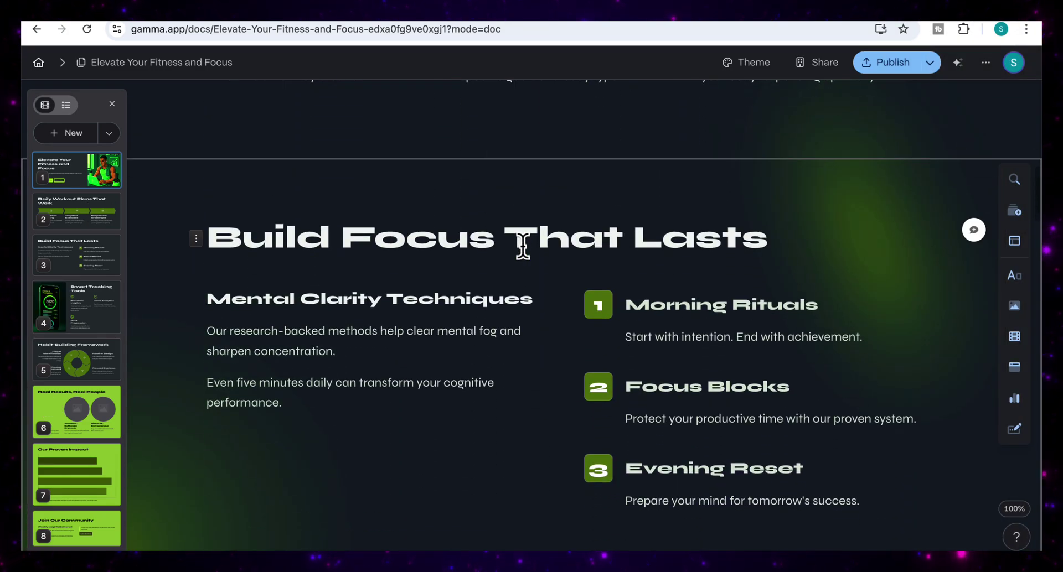
scroll(520, 242, down, 12)
scroll(529, 257, up, 3)
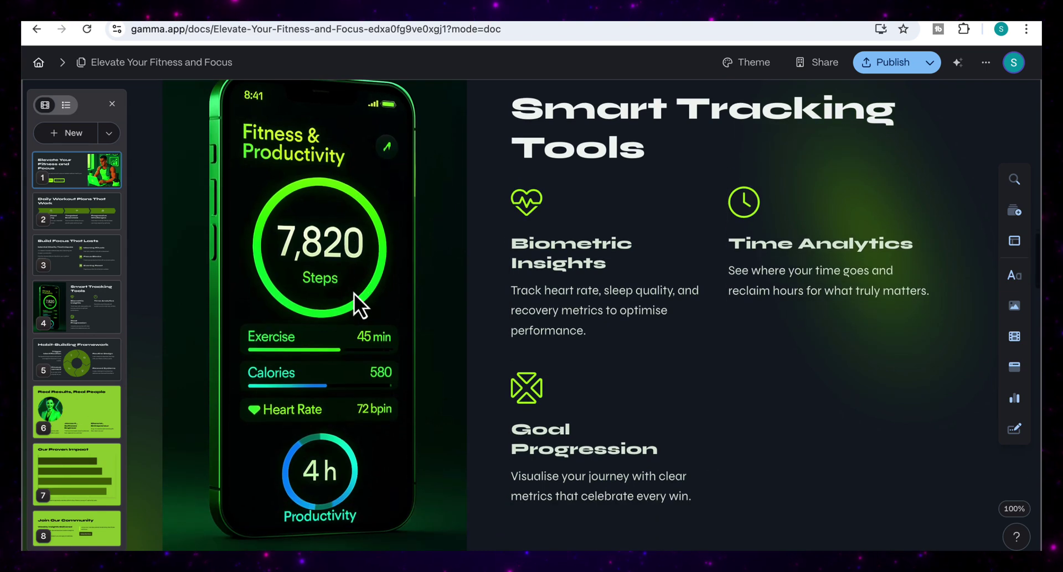
scroll(353, 293, down, 2)
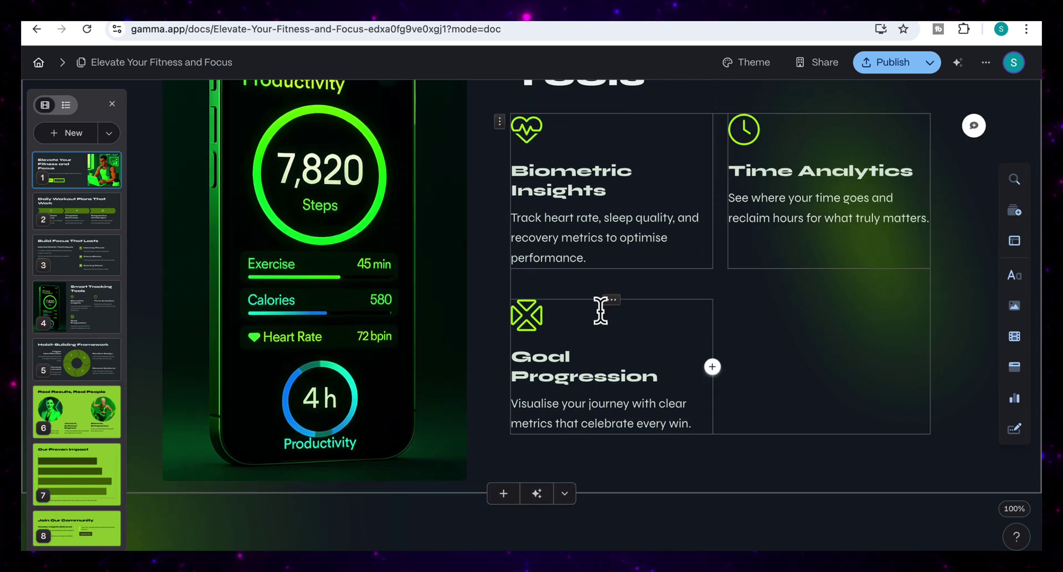
scroll(553, 344, down, 8)
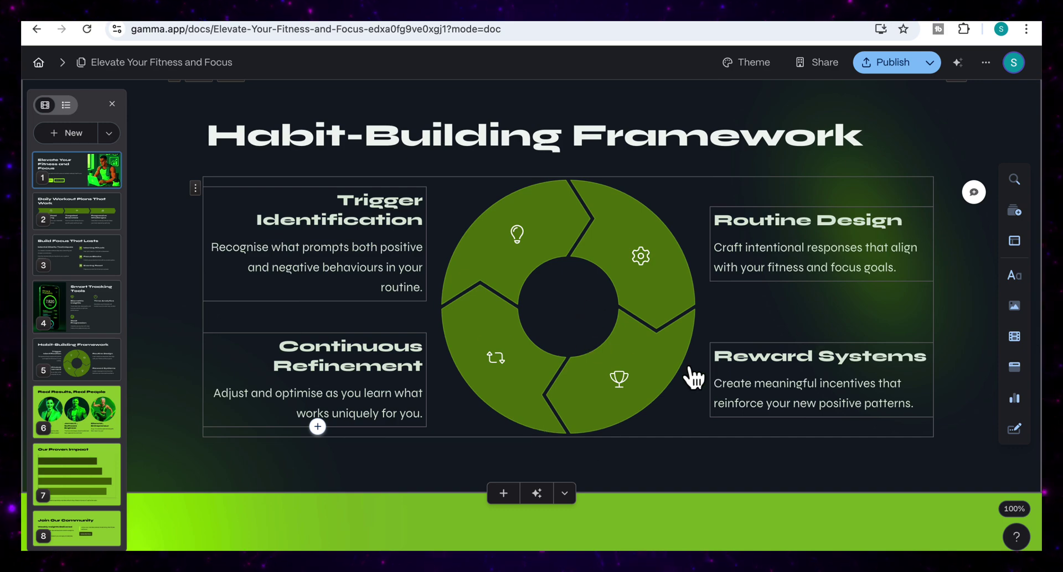
scroll(693, 378, down, 7)
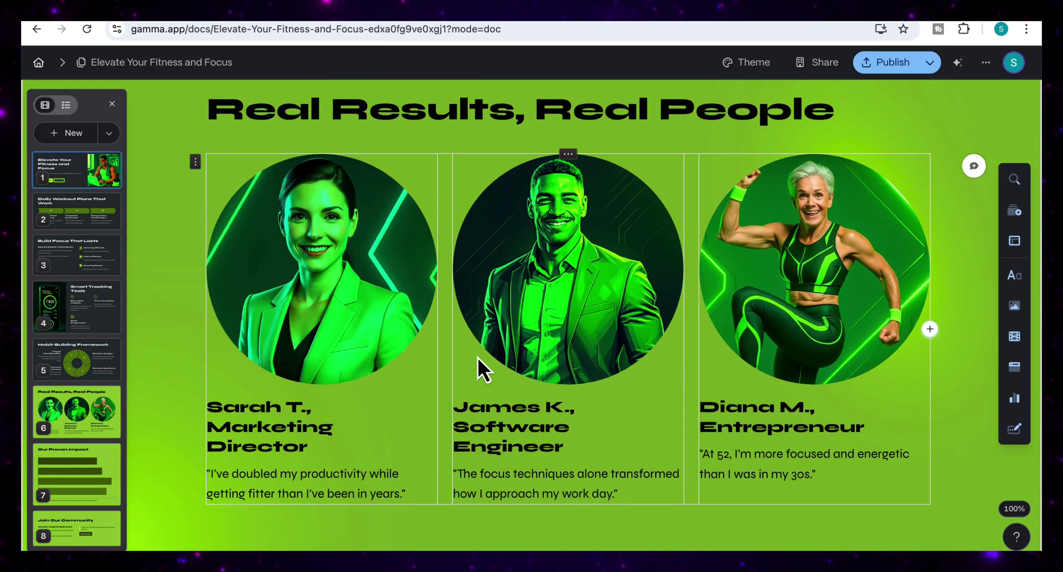
scroll(553, 410, down, 10)
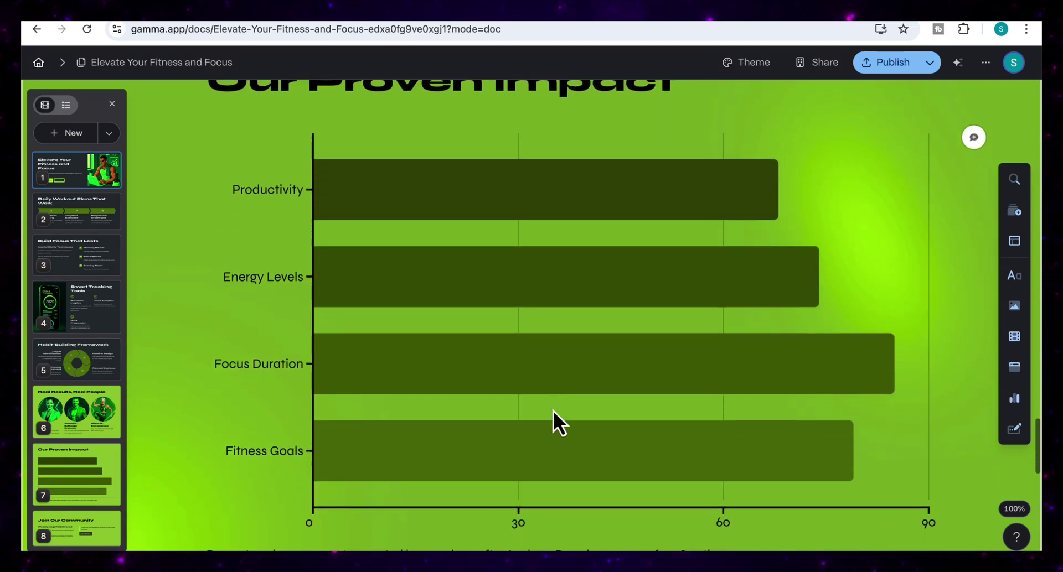
scroll(645, 351, up, 2)
scroll(643, 348, down, 8)
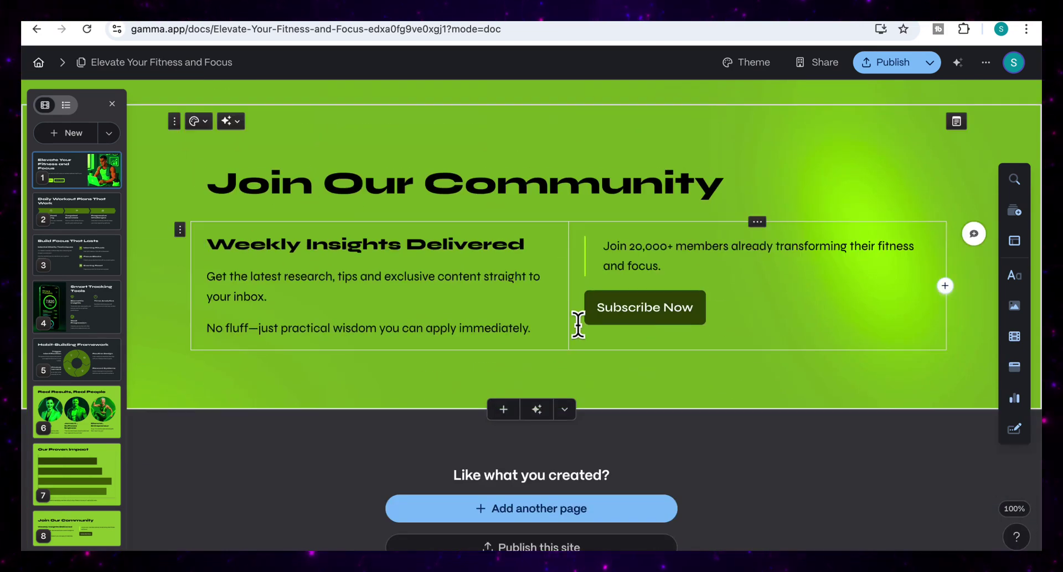
scroll(684, 332, up, 20)
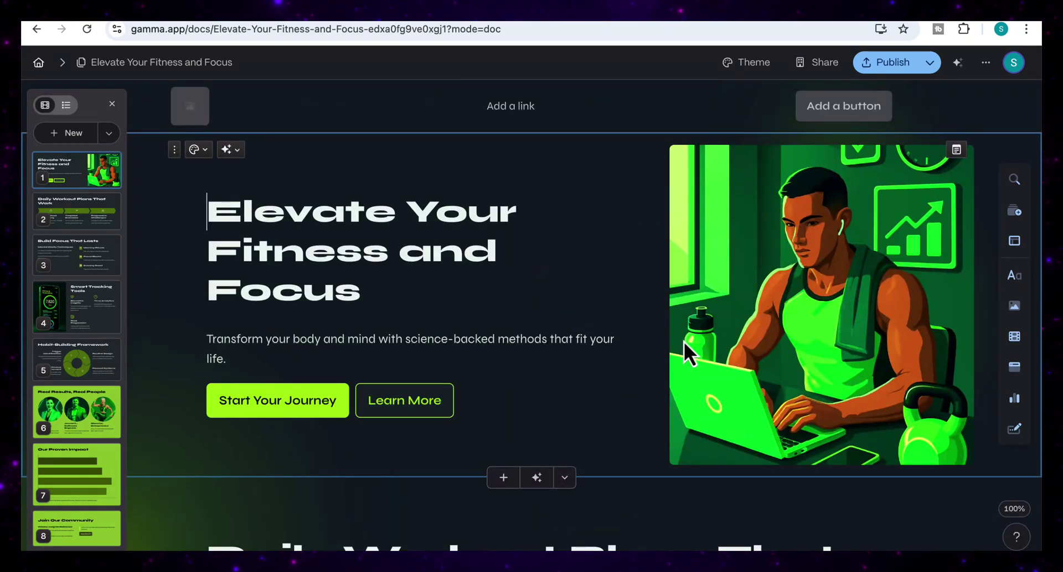
Add a button labelled "Free Workout Plans" to the webpage's header.
click(842, 108)
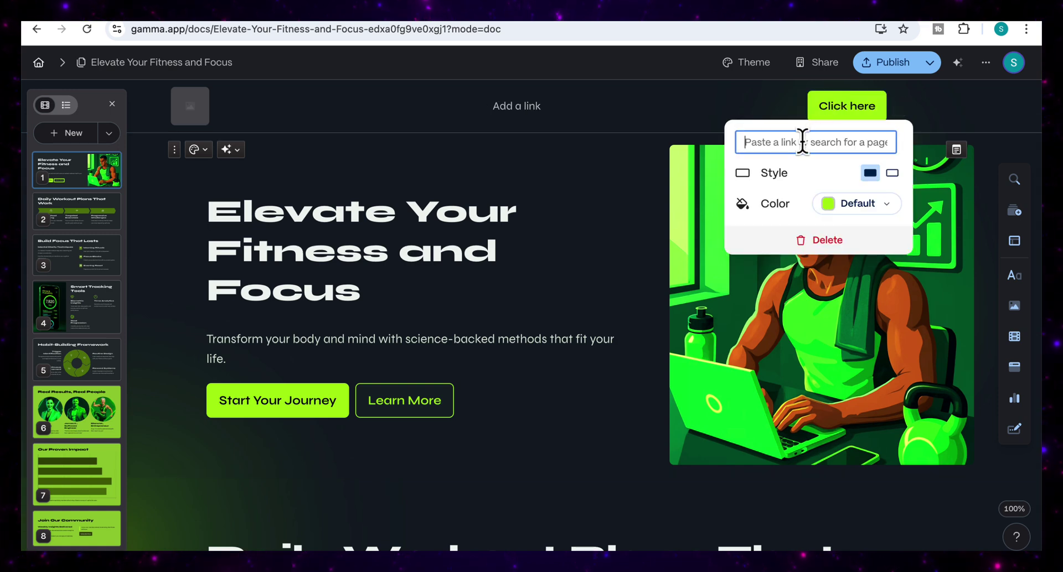
triple_click(846, 105)
text(Free Workout Plans)
click(641, 159)
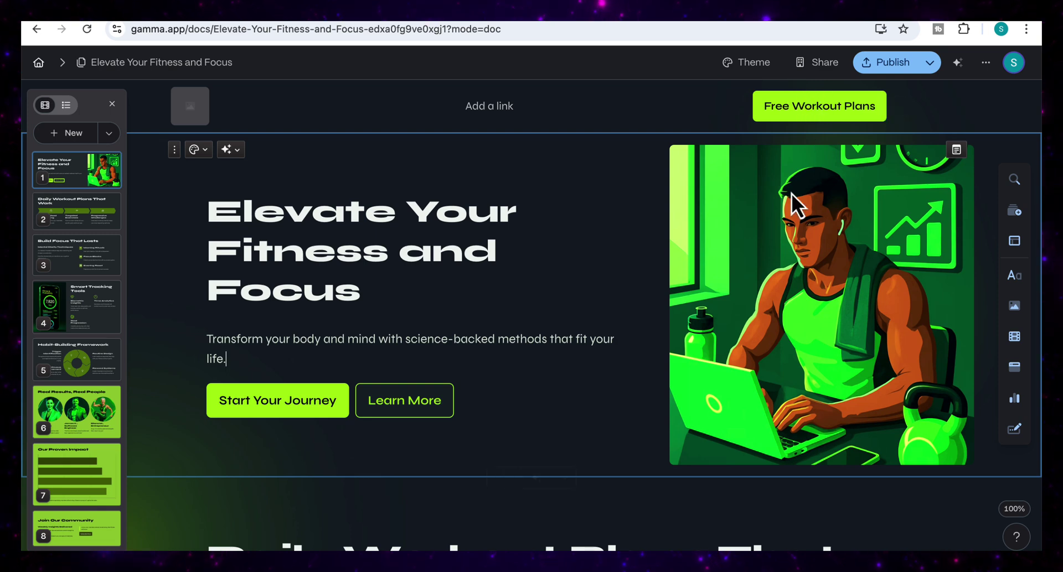
Replace the hero section's illustration with a more realistic AI-generated version of the man working at a laptop.
click(854, 277)
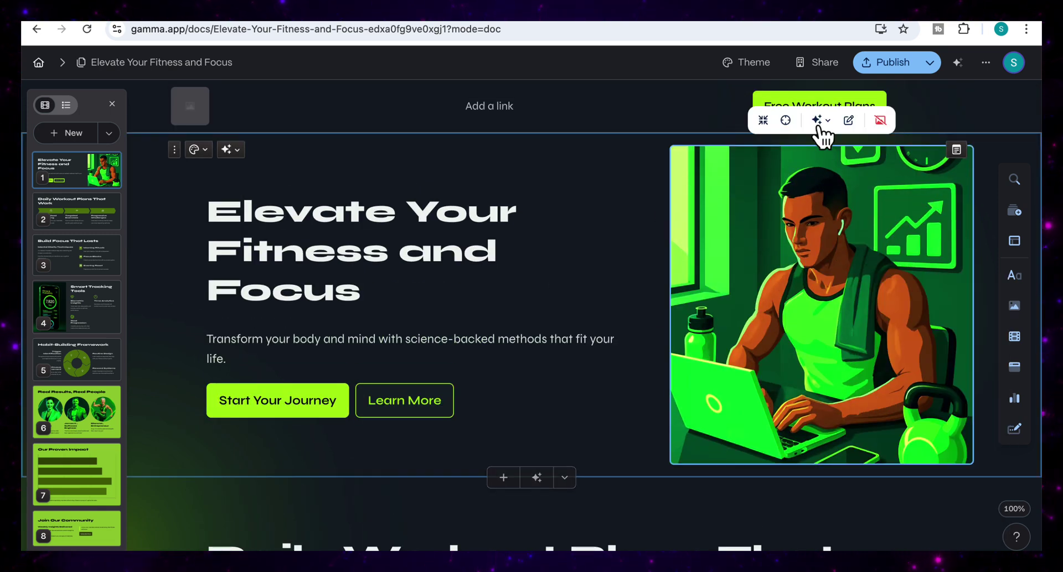
click(818, 122)
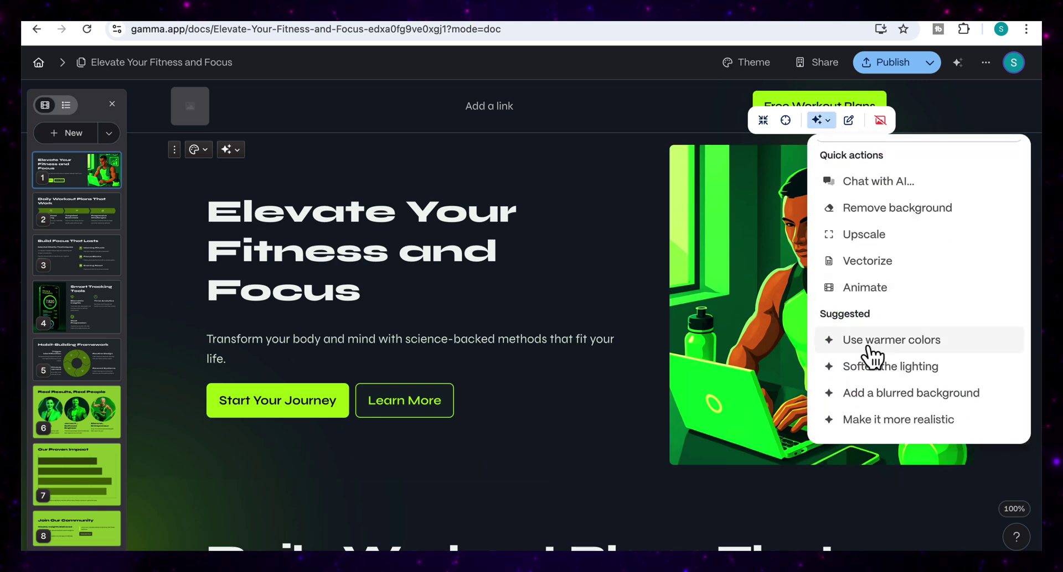
right_click(902, 404)
click(903, 400)
scroll(972, 204, down, 5)
click(1010, 221)
click(855, 311)
click(795, 373)
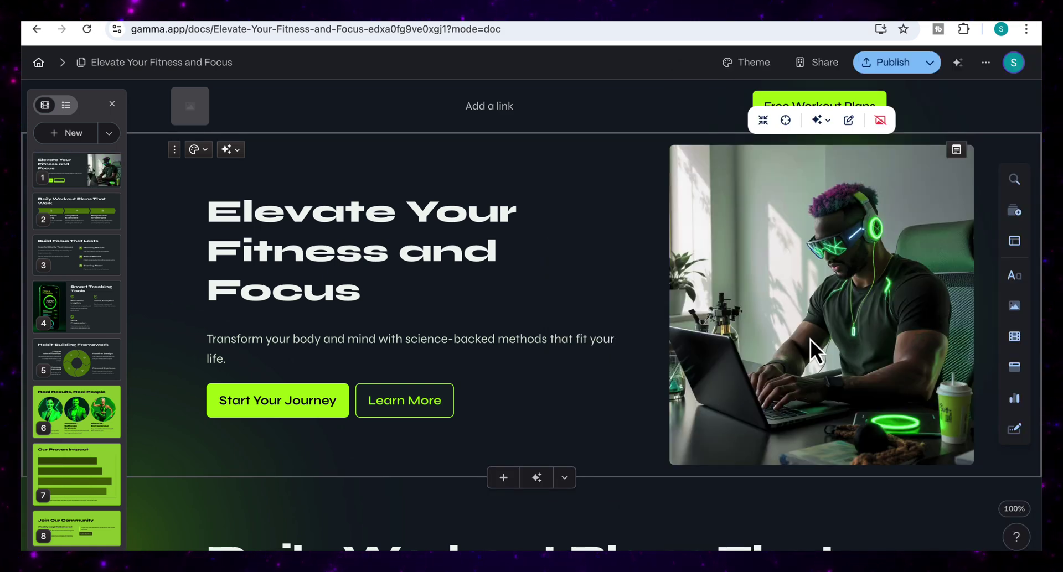
Insert an AI-generated image in the Build Focus That Lasts section from the prompt "Sprinters on the race line who are just about to start the race.".
scroll(810, 340, down, 1)
scroll(822, 363, up, 1)
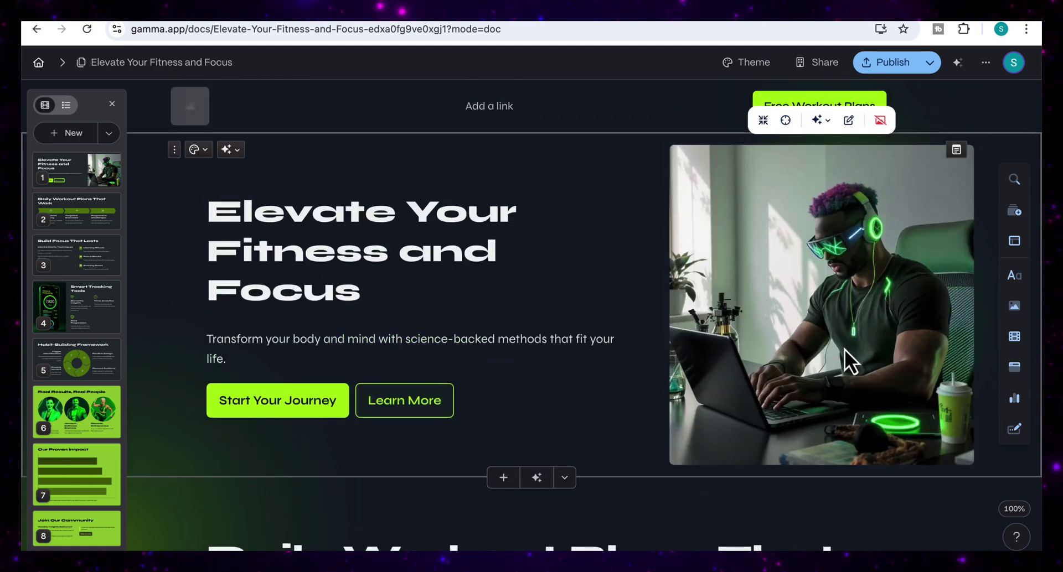
scroll(844, 350, down, 10)
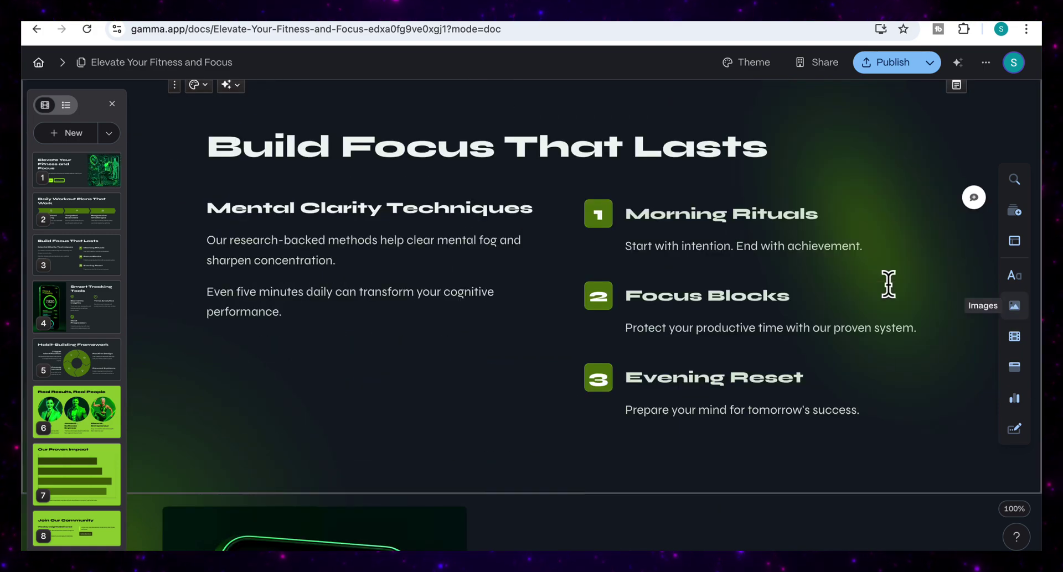
click(1014, 306)
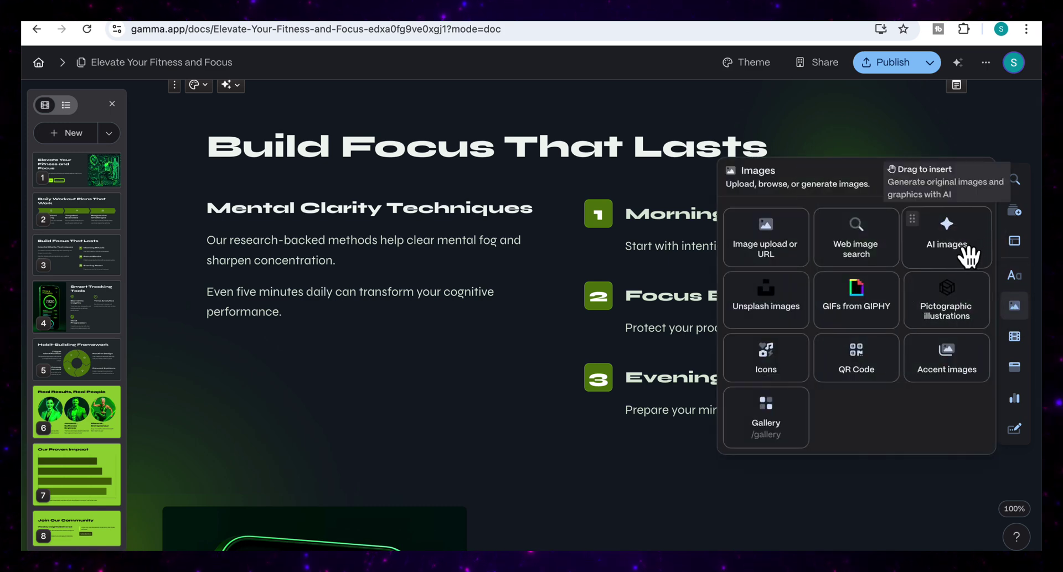
click(977, 250)
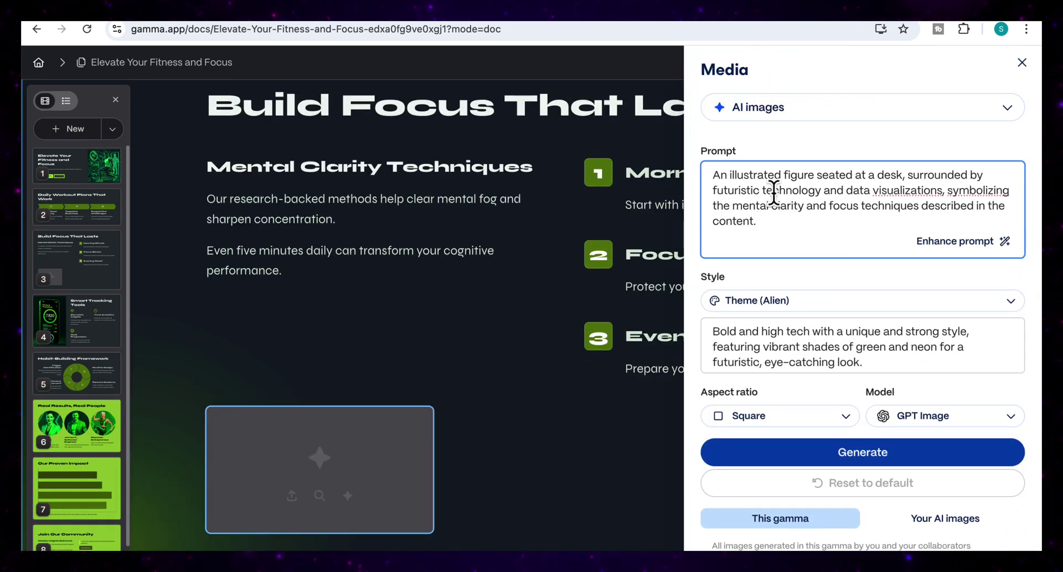
text(Sprinters on the race line who are just about to start the race.)
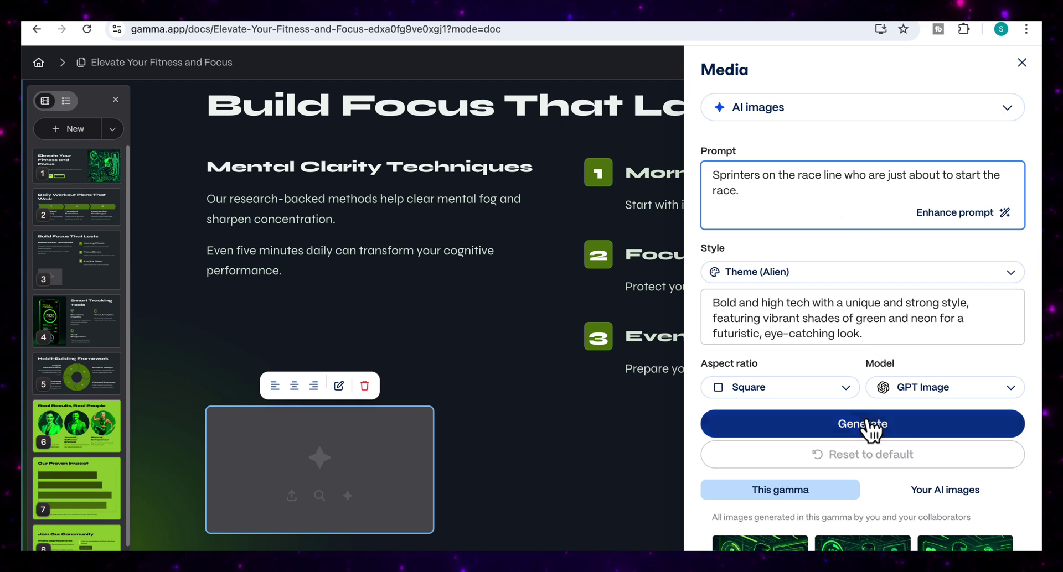
click(894, 432)
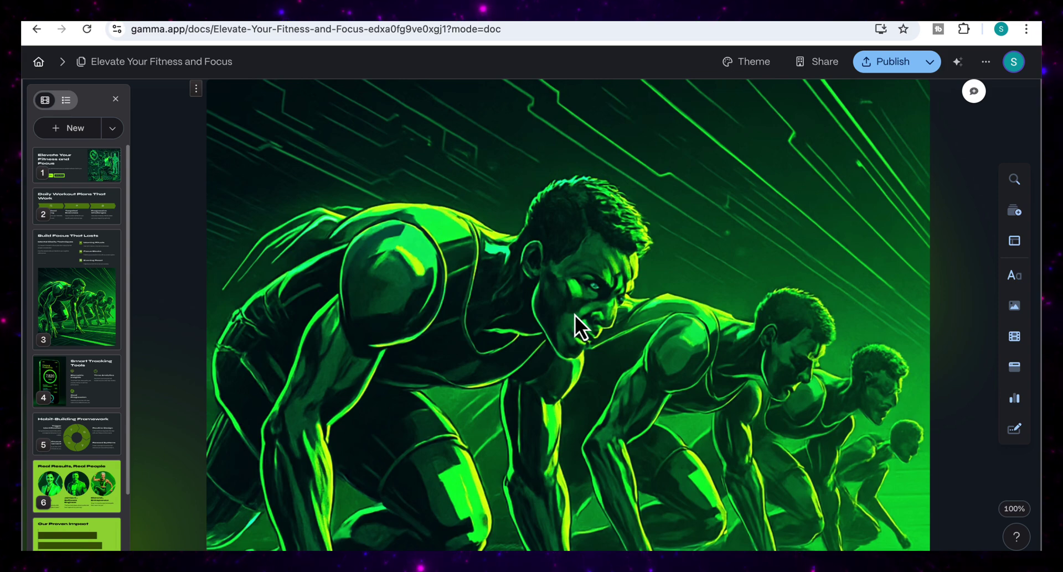
Check how the new sprinters image fits between the Build Focus That Lasts text and the Smart Tracking Tools section.
scroll(542, 414, up, 5)
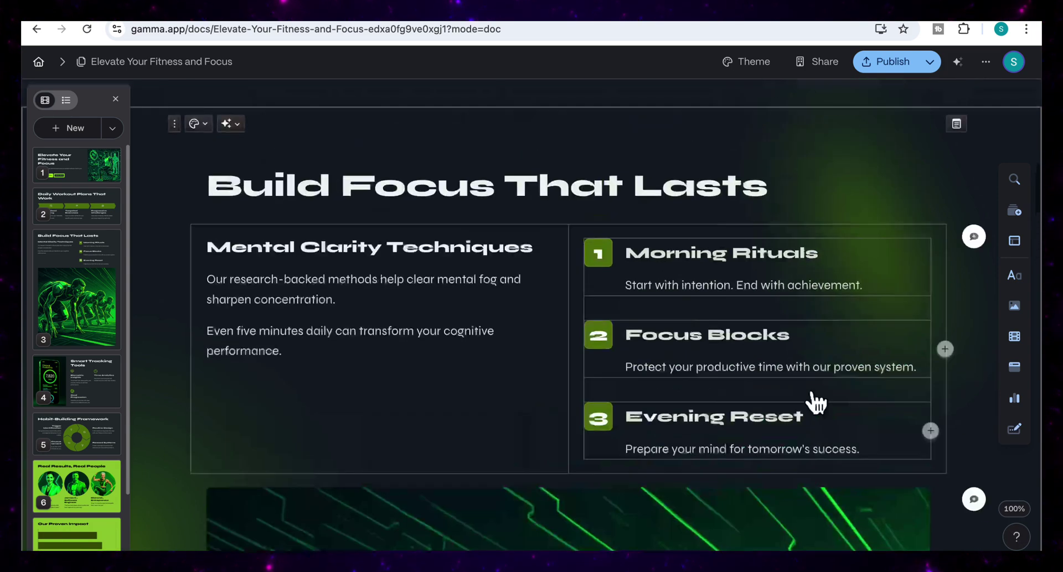
scroll(814, 401, down, 3)
scroll(730, 426, up, 4)
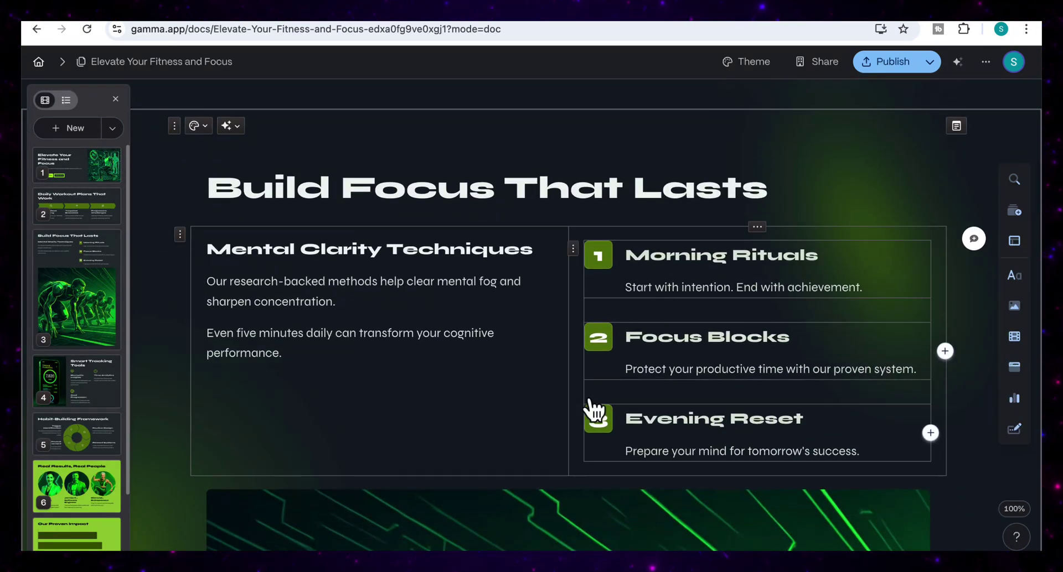
scroll(590, 409, down, 9)
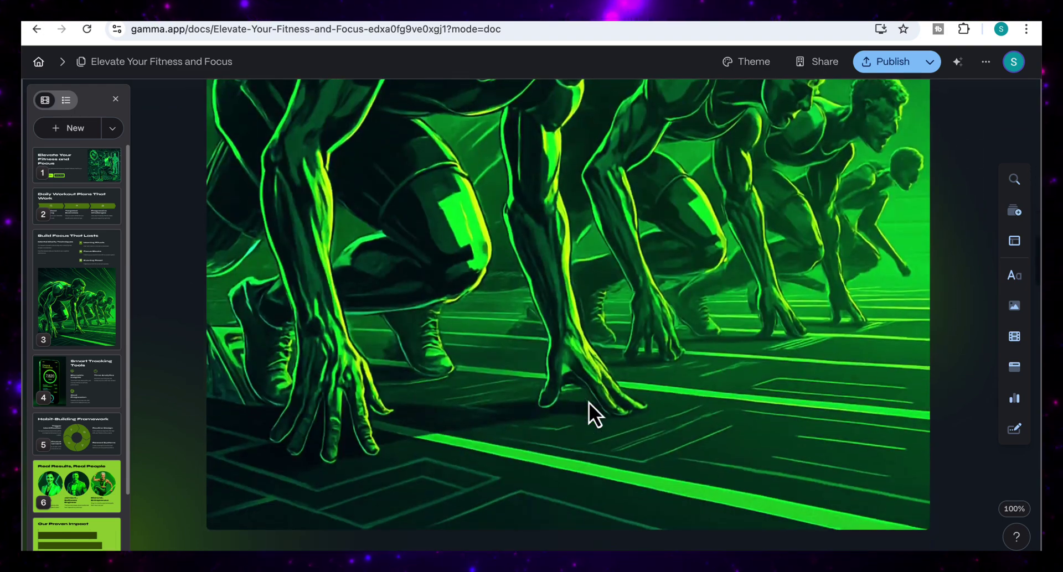
scroll(589, 403, down, 5)
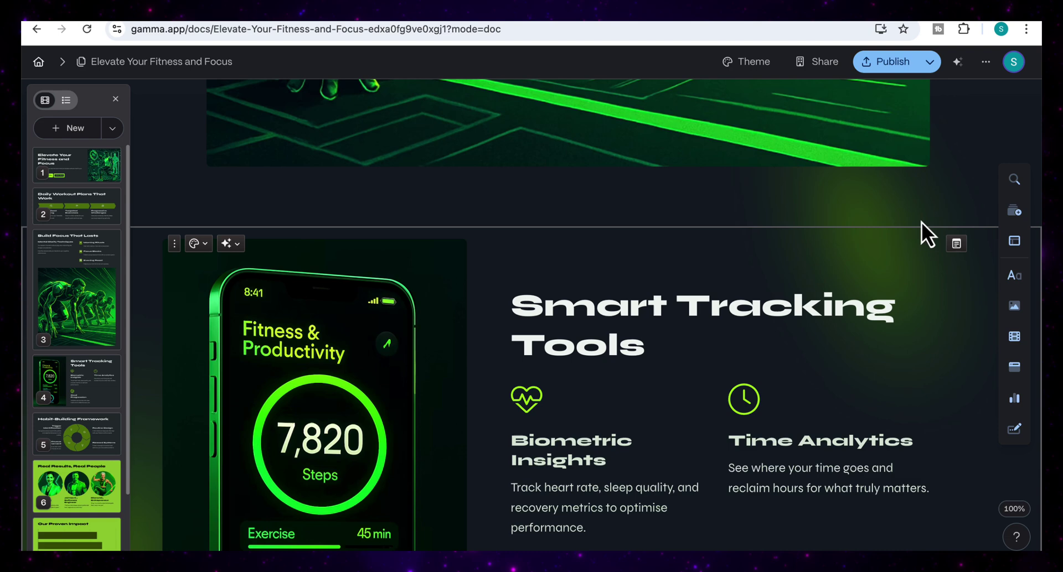
Publish the fitness webpage and review the live site from its hero section downwards.
click(896, 59)
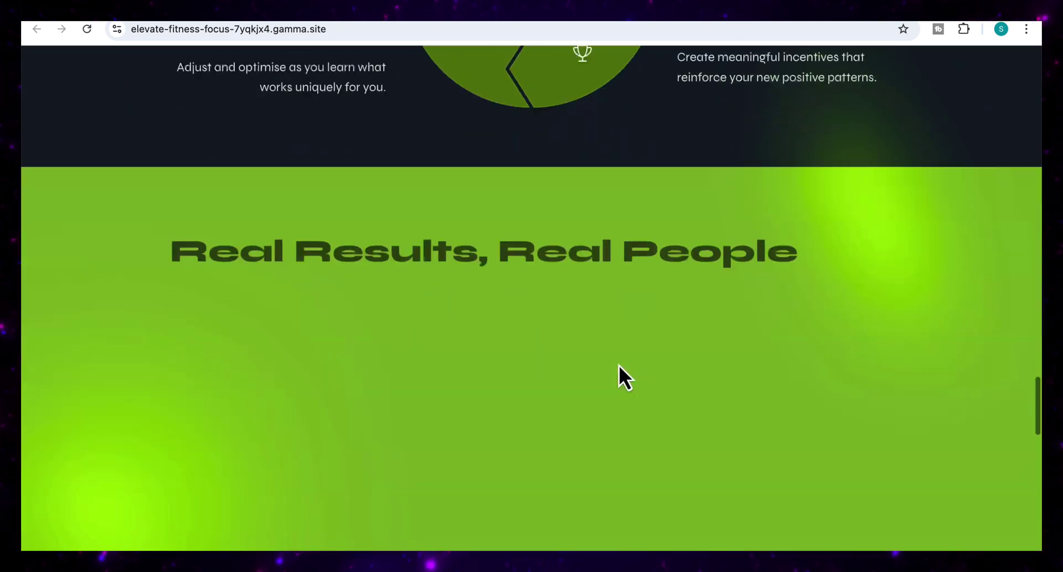
scroll(619, 366, up, 20)
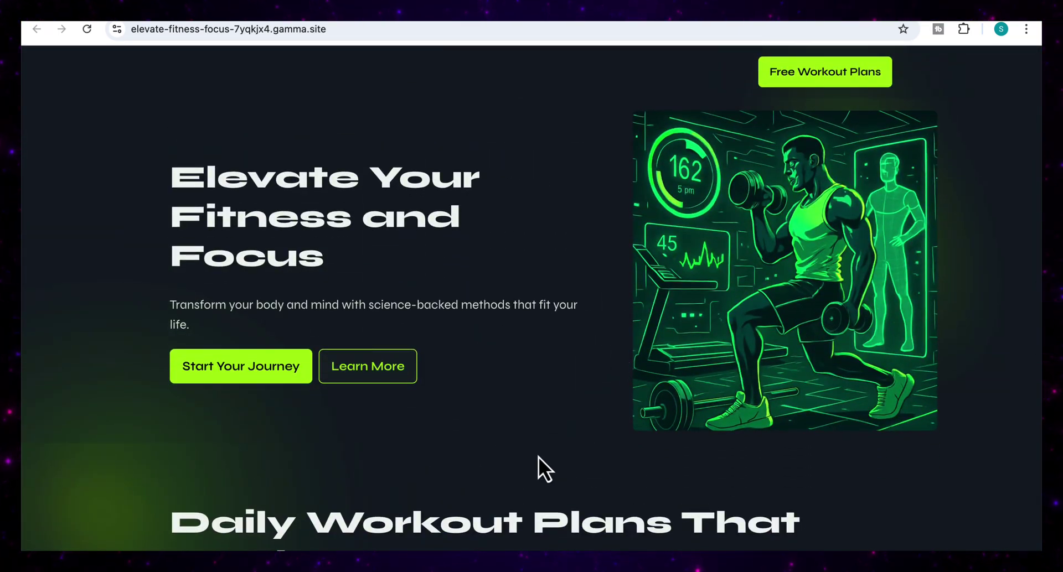
scroll(538, 457, down, 10)
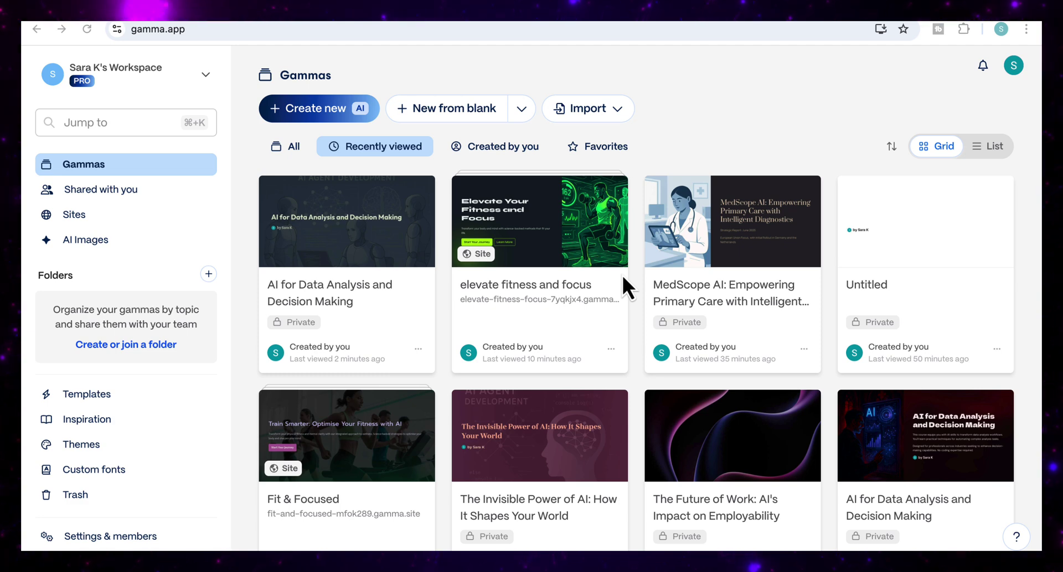
Start a new AI creation from pasted text and fill it with the entire AI Agent Development Course document from Google Docs.
click(300, 123)
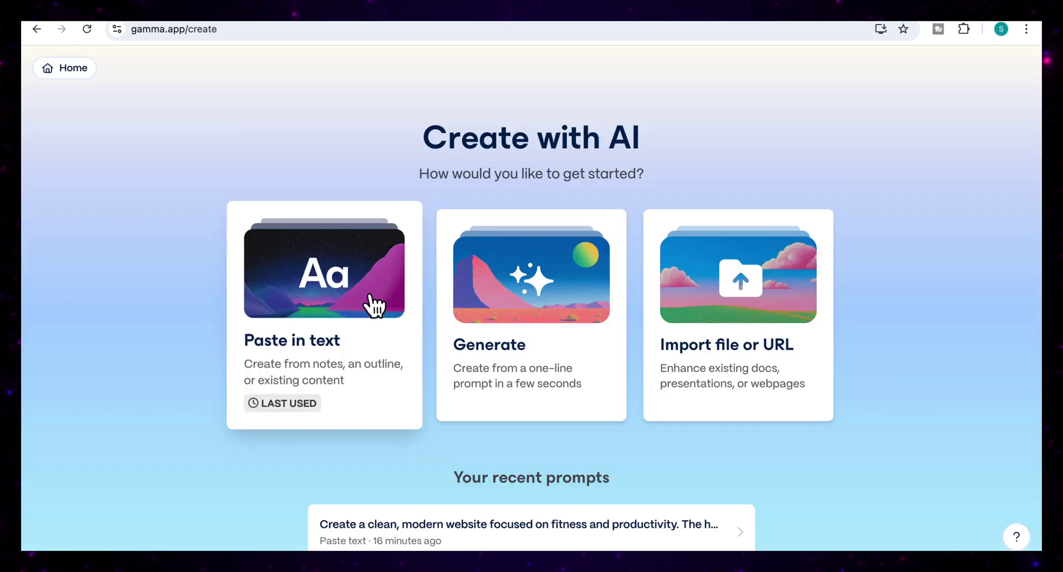
click(311, 364)
key(ctrl+Tab)
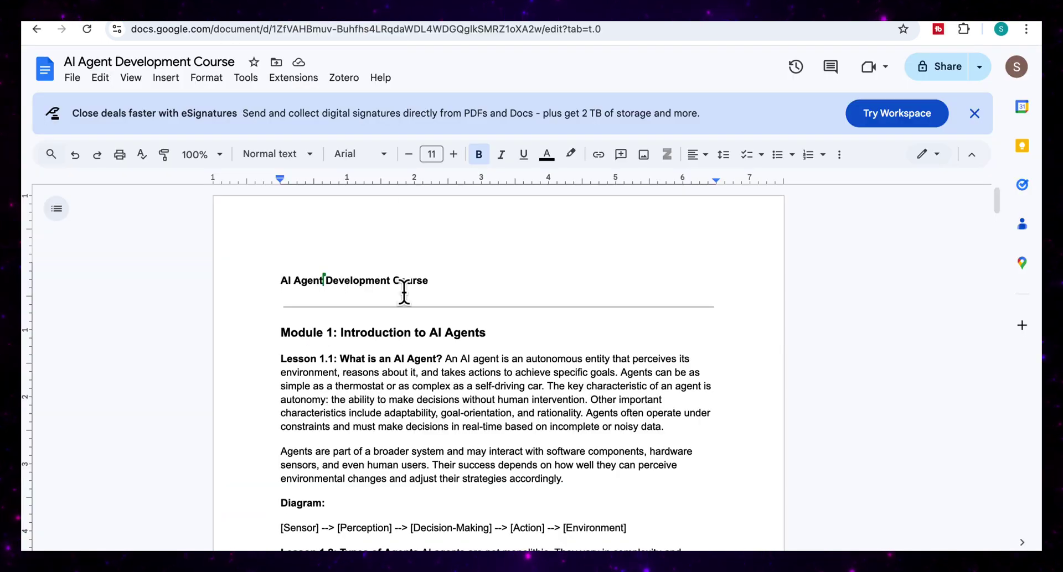
scroll(409, 314, down, 5)
scroll(410, 309, up, 5)
click(415, 332)
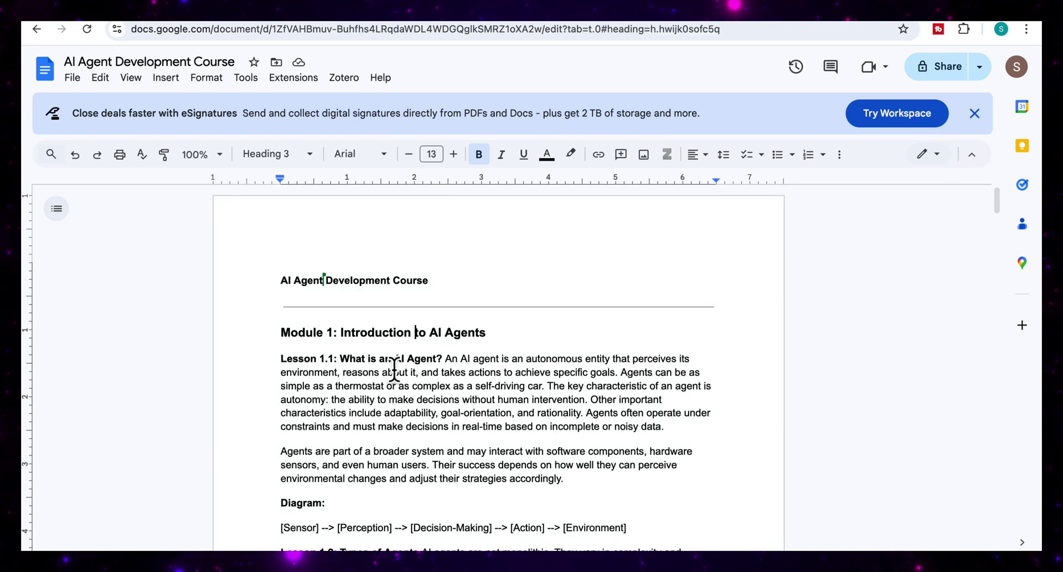
key(ctrl+a)
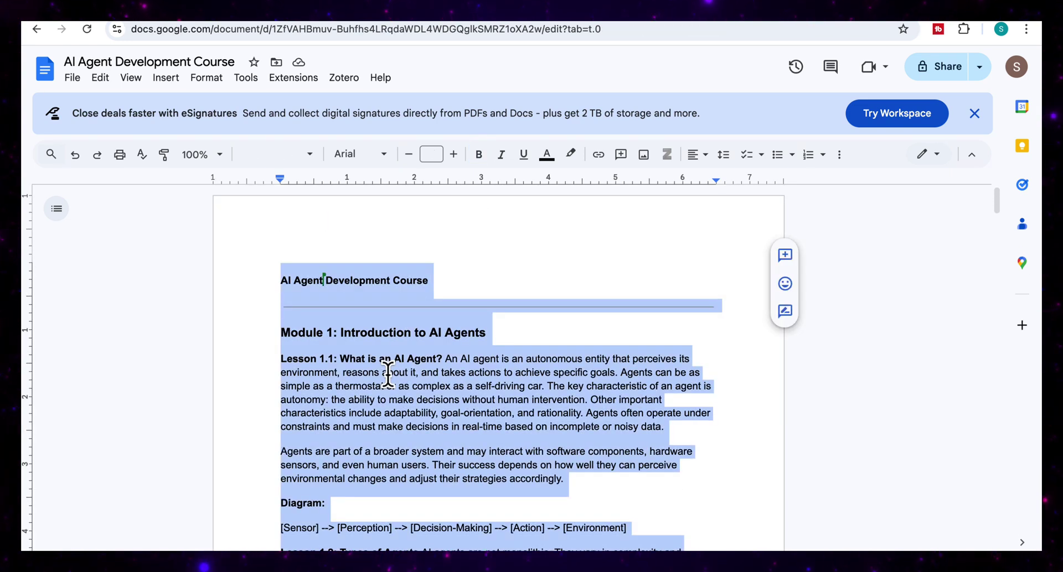
click(171, 20)
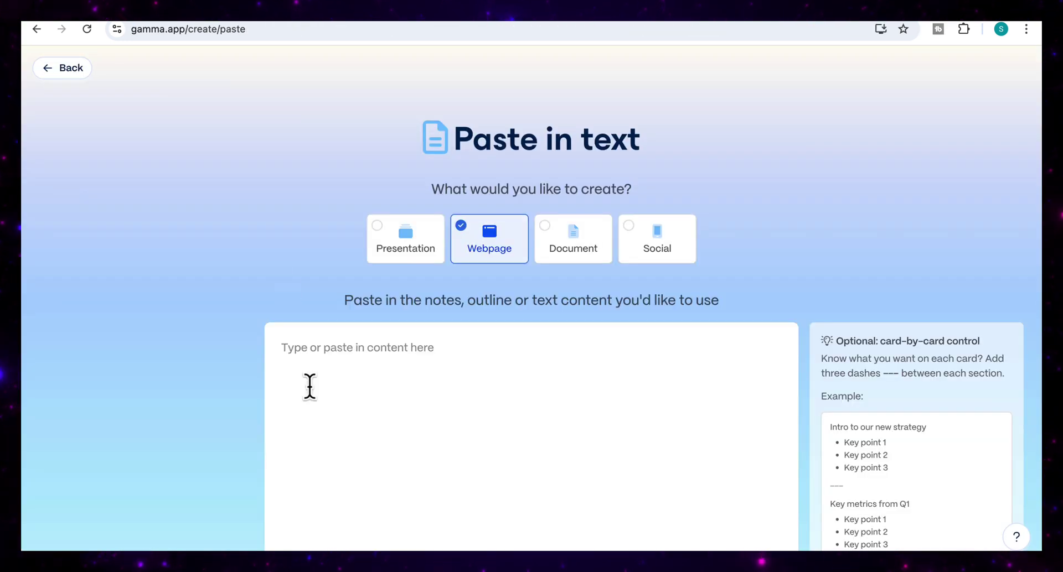
key(ctrl+v)
scroll(309, 384, up, 10)
scroll(309, 384, up, 15)
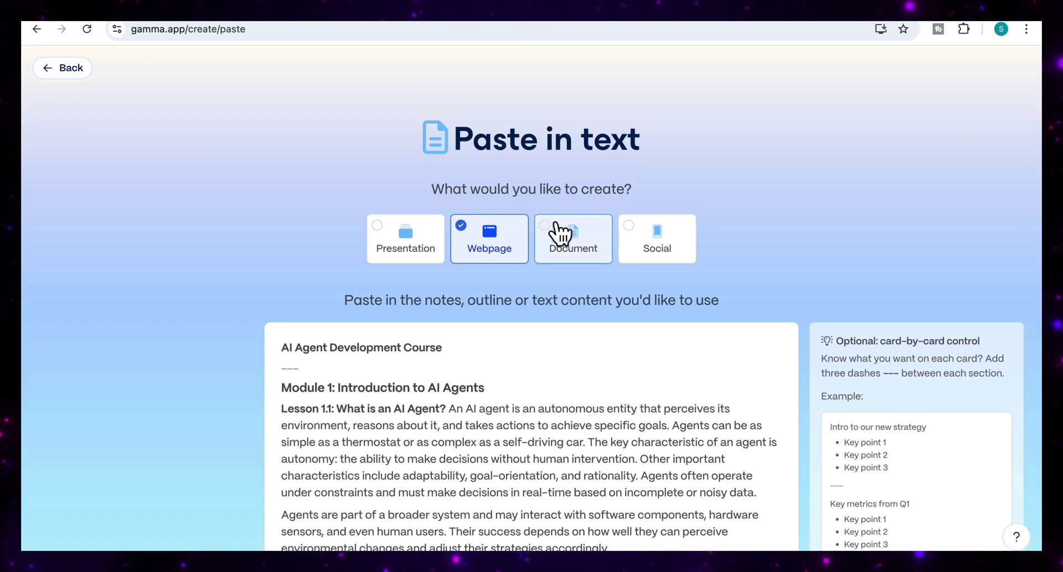
Set the output type to Document with the exact text preserved, and continue to the prompt editor.
click(545, 238)
scroll(830, 482, down, 8)
click(343, 424)
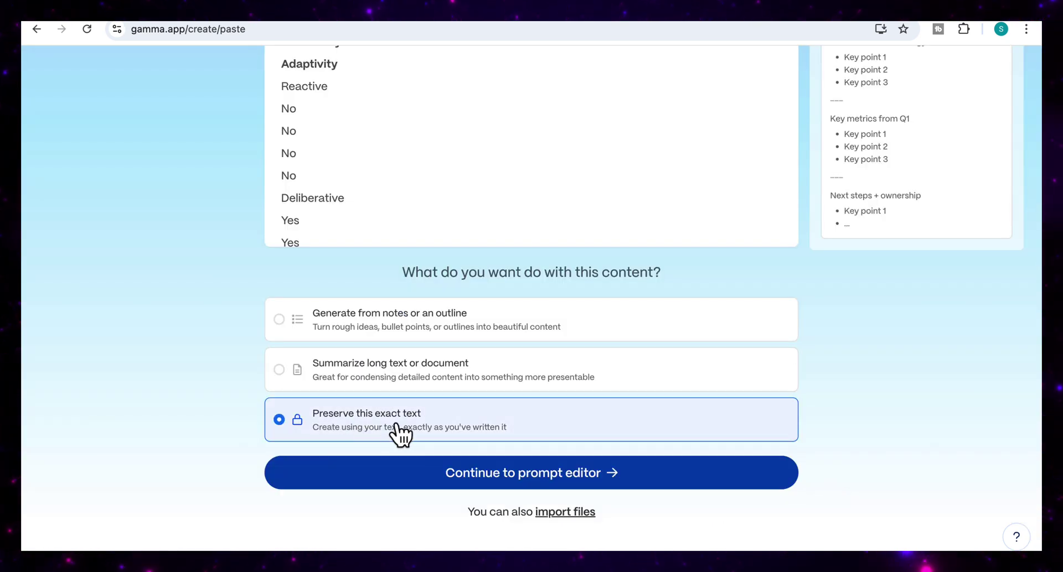
click(523, 476)
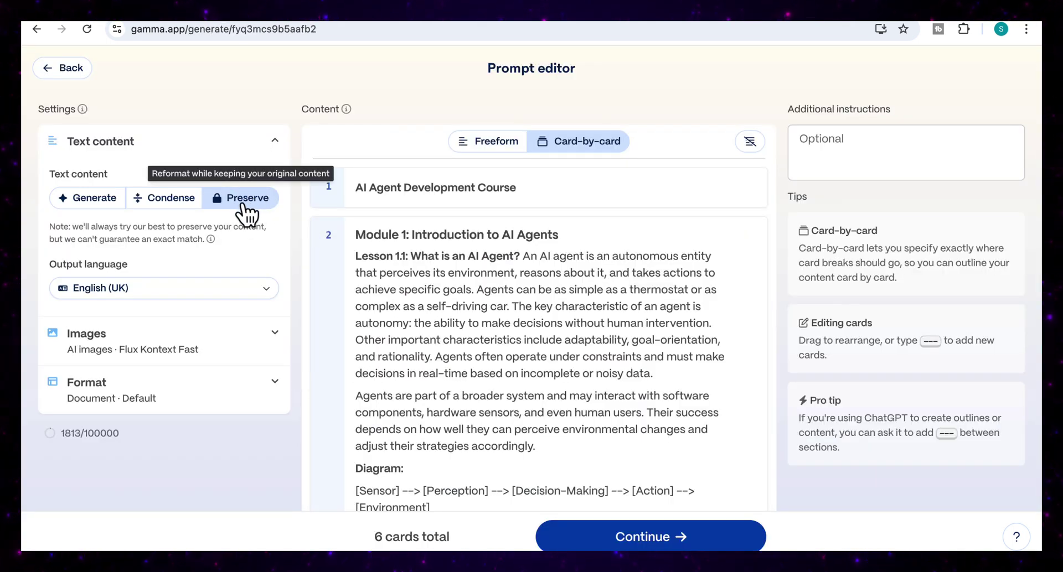
Review the card-by-card course content in the prompt editor and generate the document.
scroll(518, 408, down, 1)
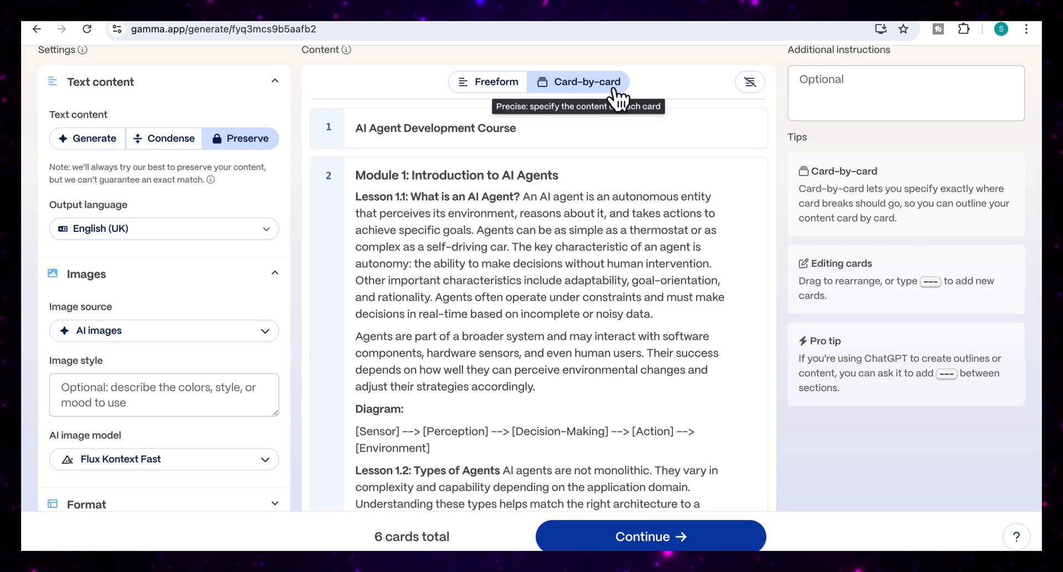
scroll(567, 234, down, 20)
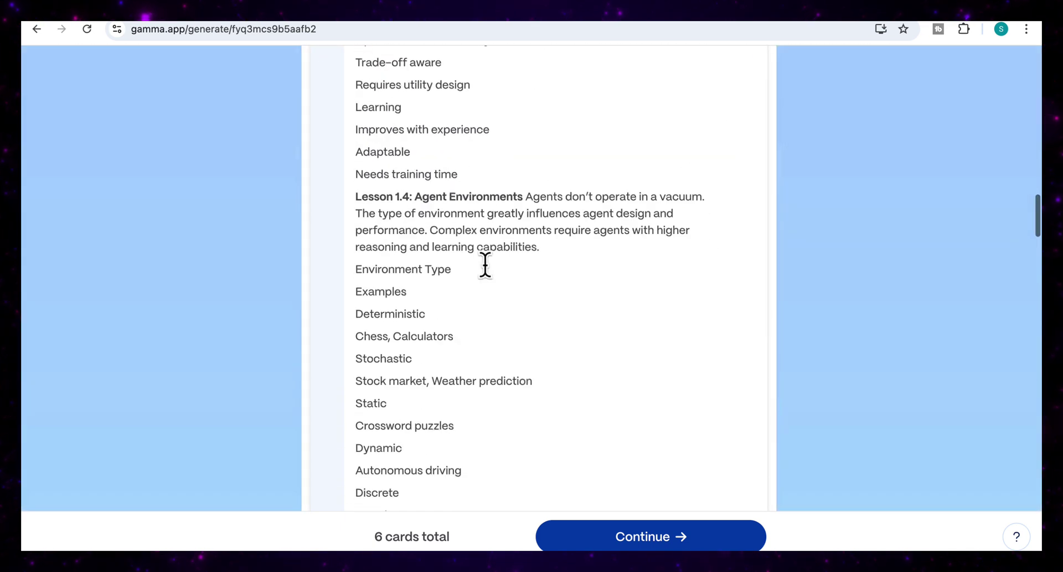
scroll(484, 264, down, 6)
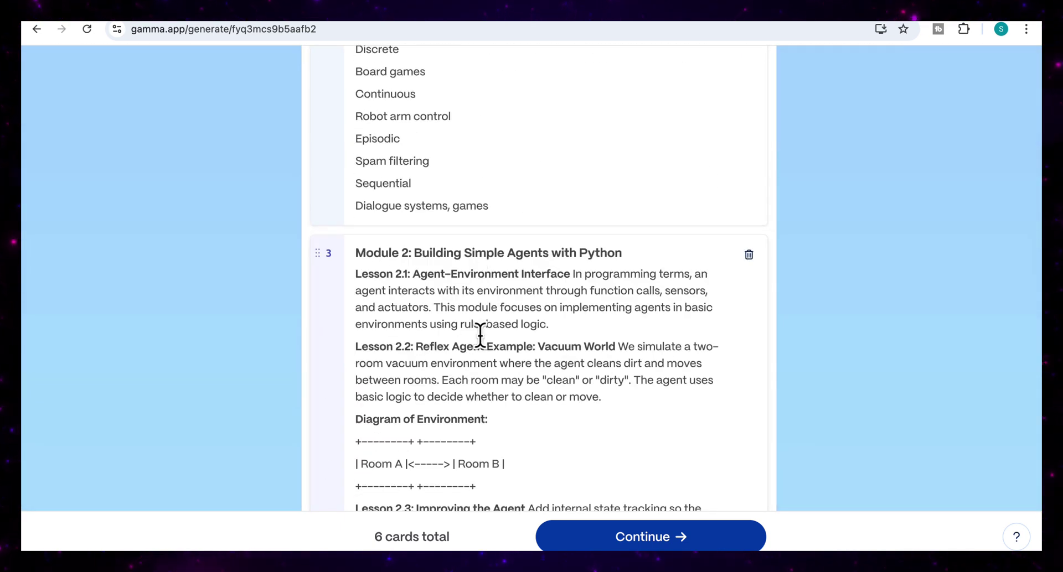
scroll(521, 378, down, 1)
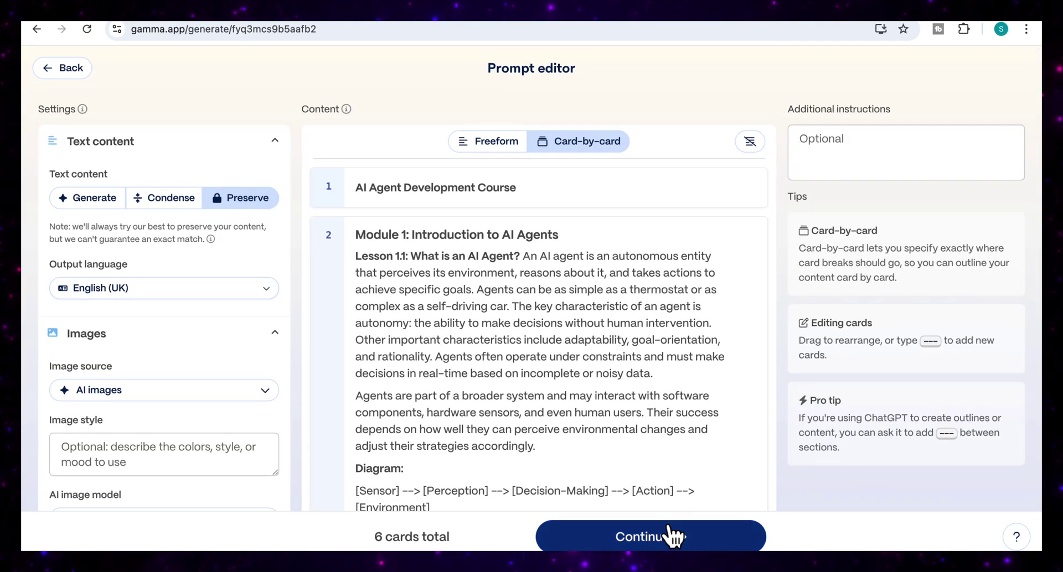
click(671, 536)
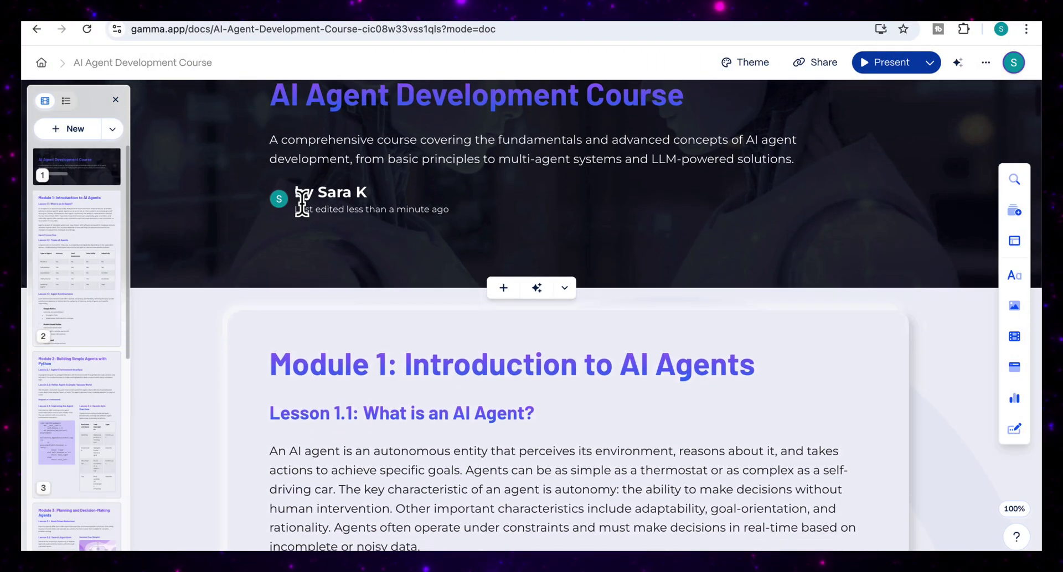
Examine the generated course document's tables, code block, diagrams and images from Module 1 through Lesson 5.5.
scroll(302, 202, down, 5)
scroll(301, 202, down, 3)
scroll(301, 202, down, 4)
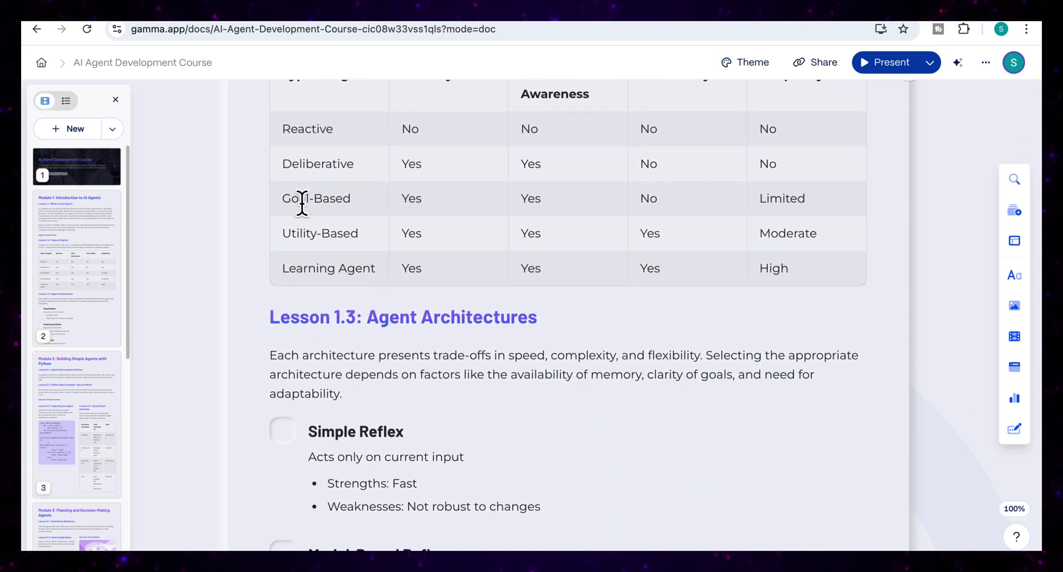
scroll(301, 202, down, 3)
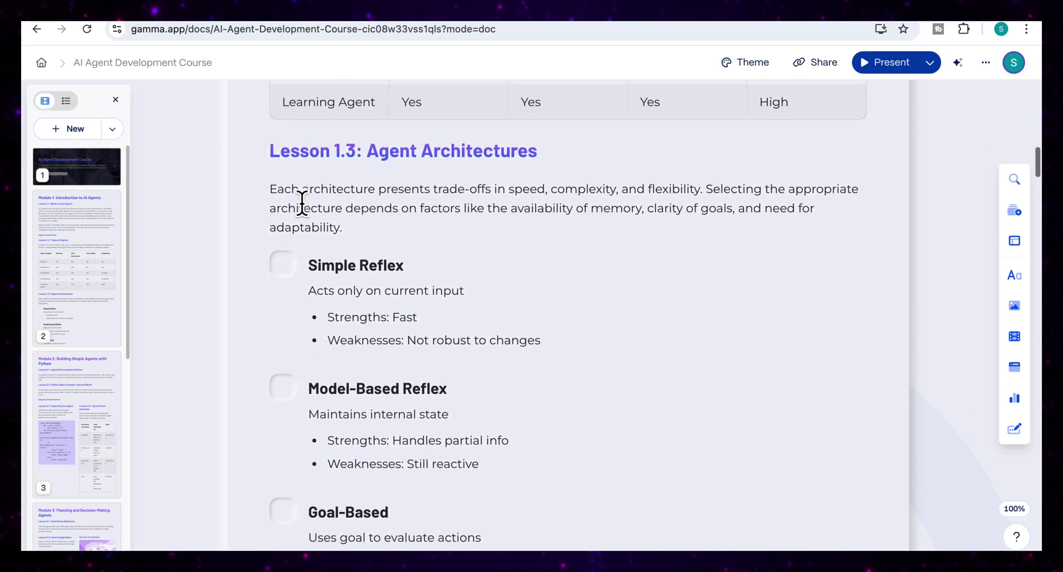
scroll(302, 203, down, 4)
scroll(302, 204, up, 8)
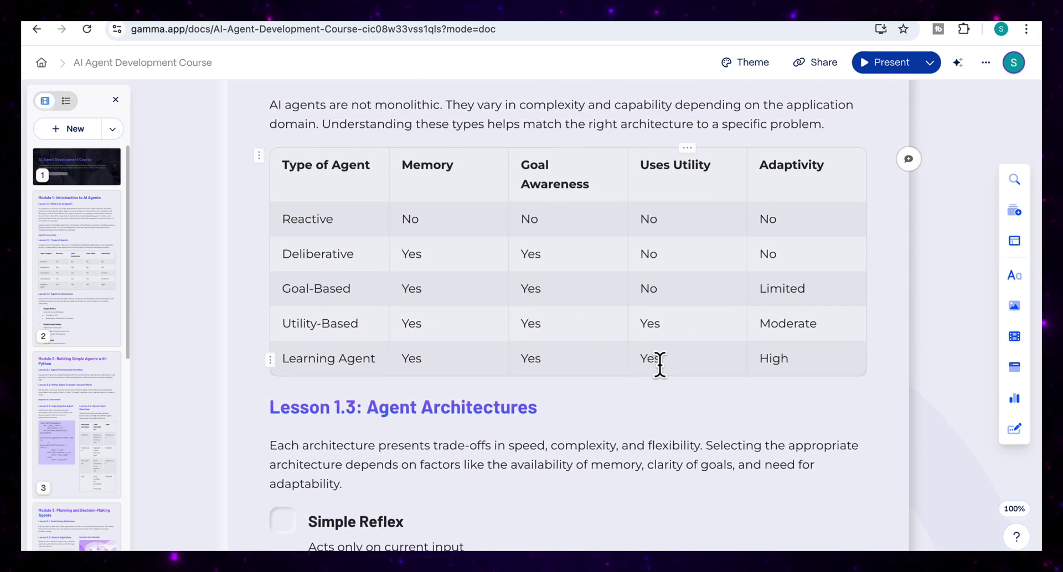
scroll(659, 364, down, 5)
scroll(572, 315, down, 3)
scroll(570, 332, down, 10)
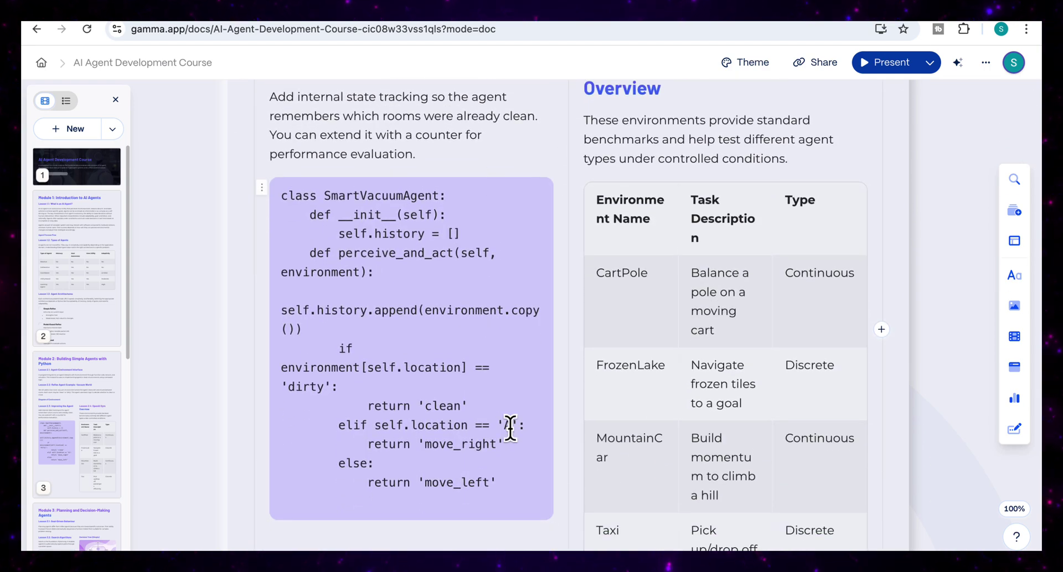
scroll(664, 335, down, 12)
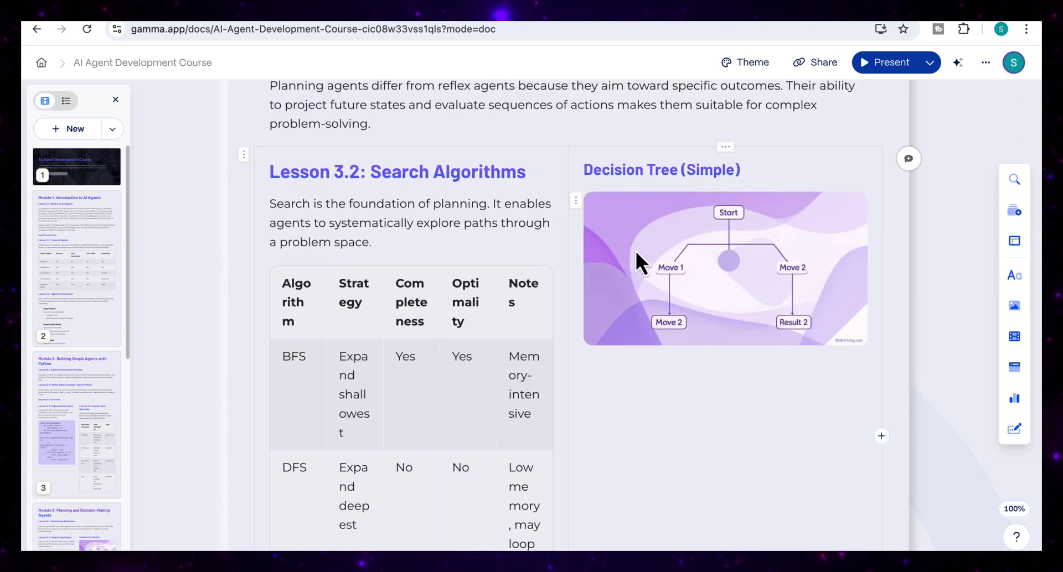
scroll(689, 313, down, 10)
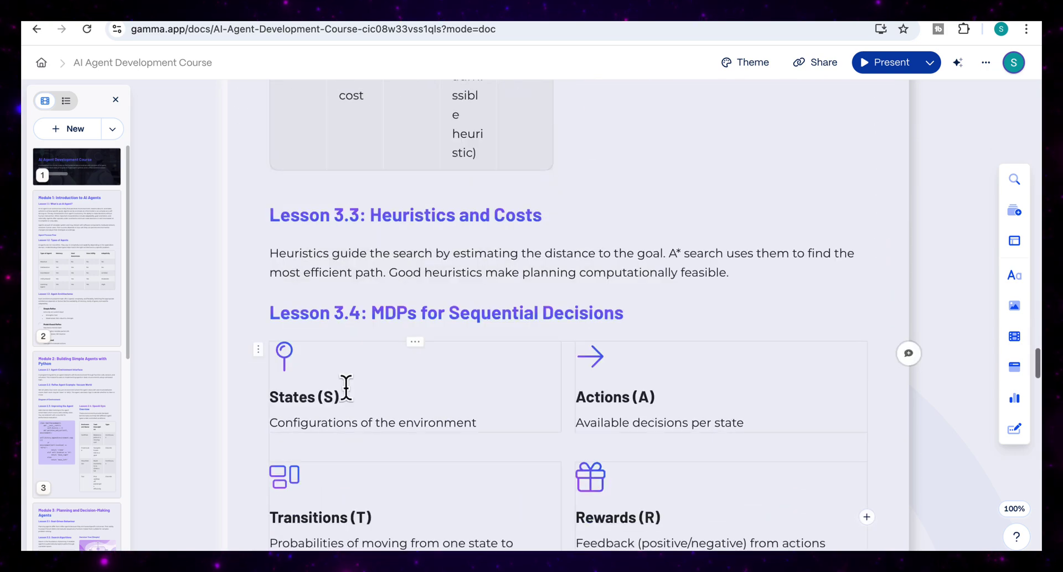
scroll(498, 420, down, 15)
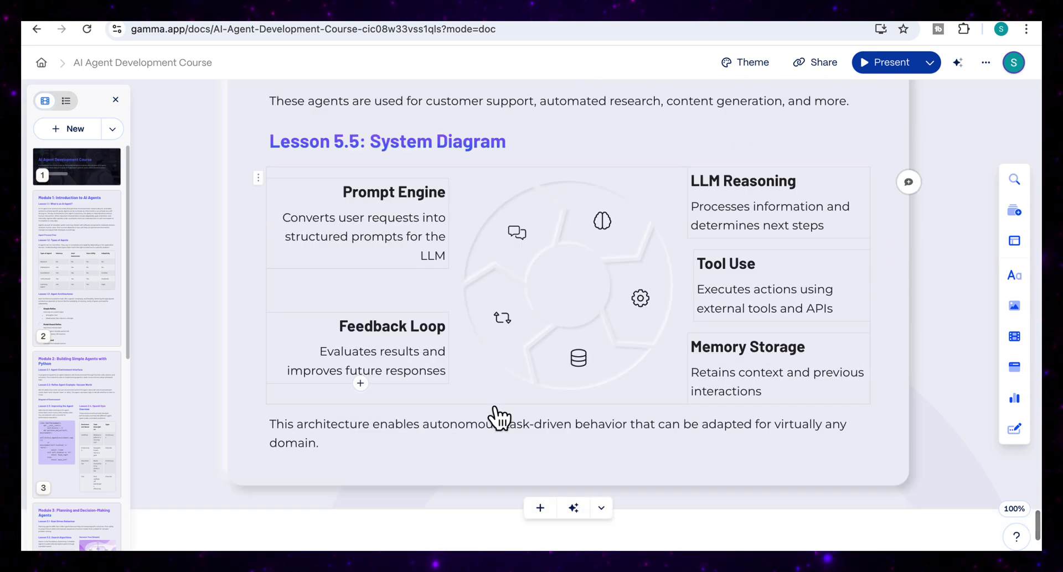
scroll(496, 415, up, 8)
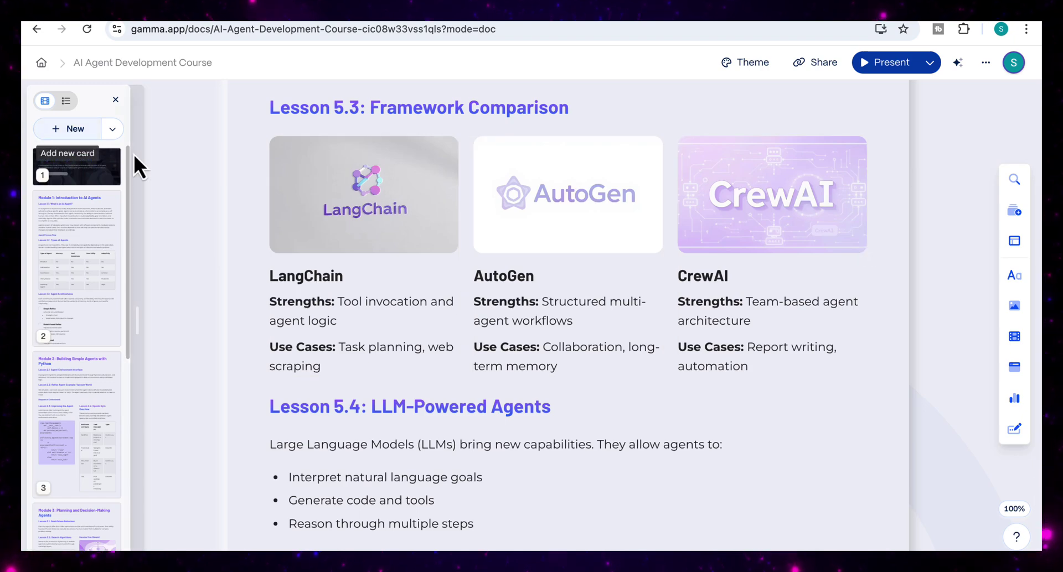
scroll(371, 287, down, 10)
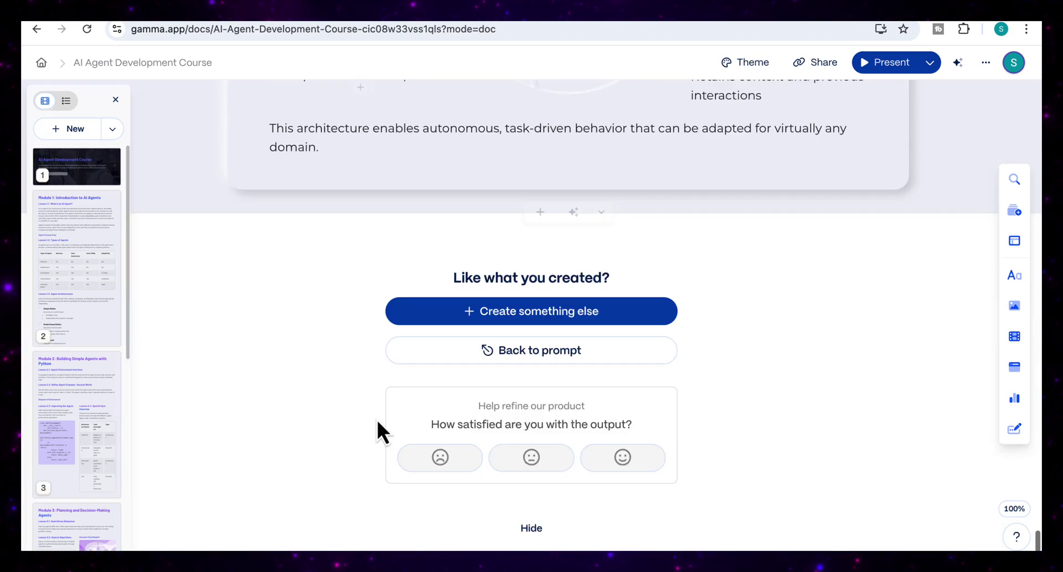
Export the AI Agent Development Course document as a PDF and open the exported file.
scroll(377, 420, up, 3)
scroll(376, 419, up, 8)
click(825, 60)
click(492, 173)
click(396, 286)
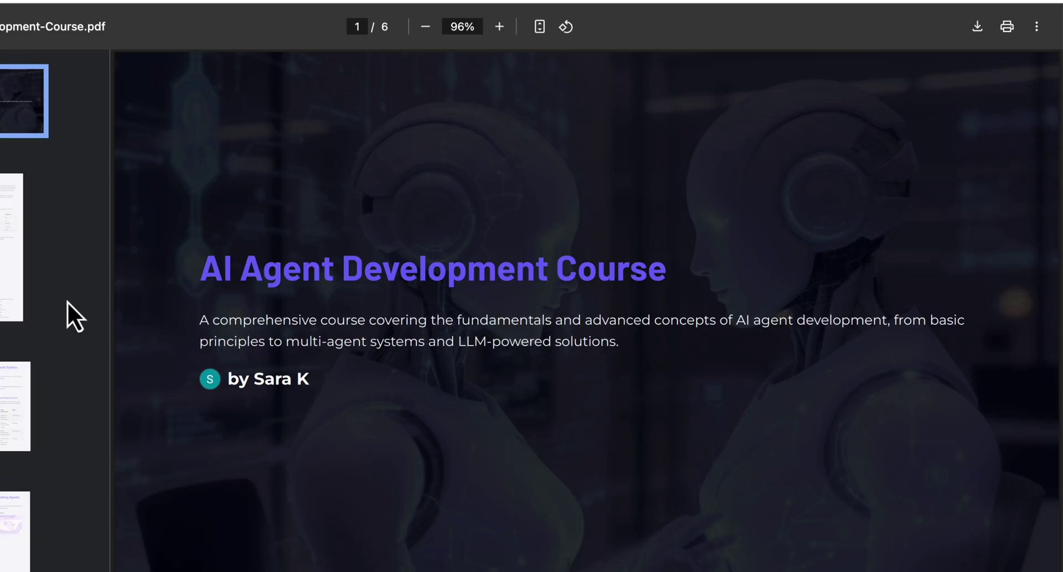
Review the exported PDF's pages through to the System Diagram in Lesson 5.5.
click(5, 263)
scroll(400, 437, down, 3)
scroll(400, 437, down, 5)
scroll(399, 437, down, 20)
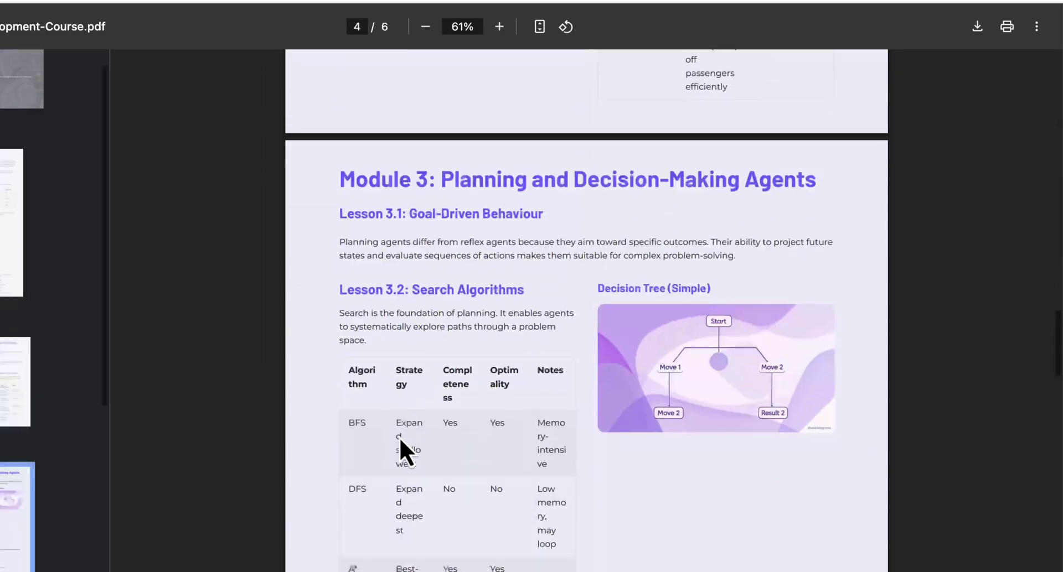
scroll(399, 437, down, 20)
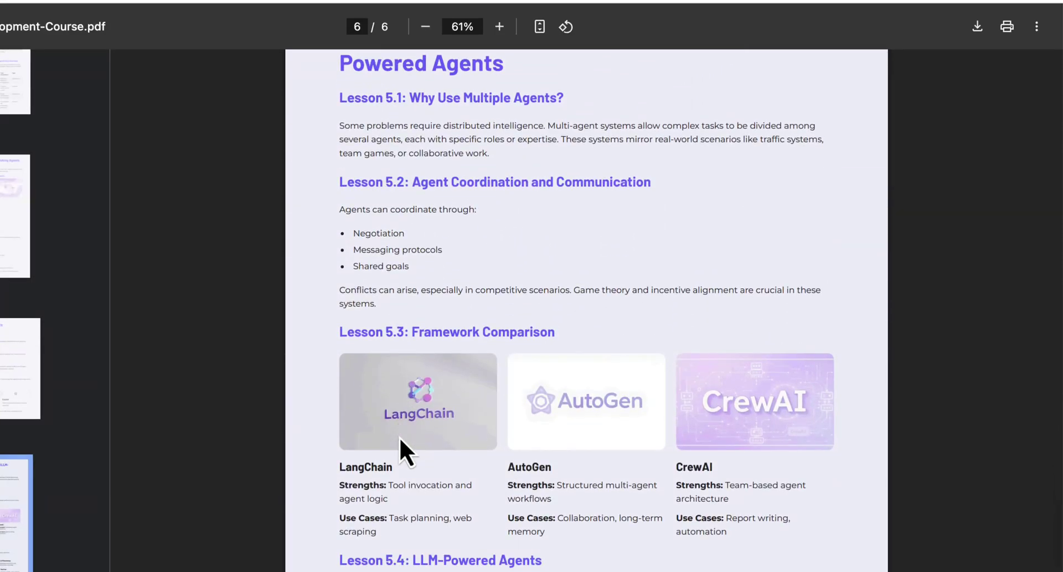
scroll(399, 437, down, 5)
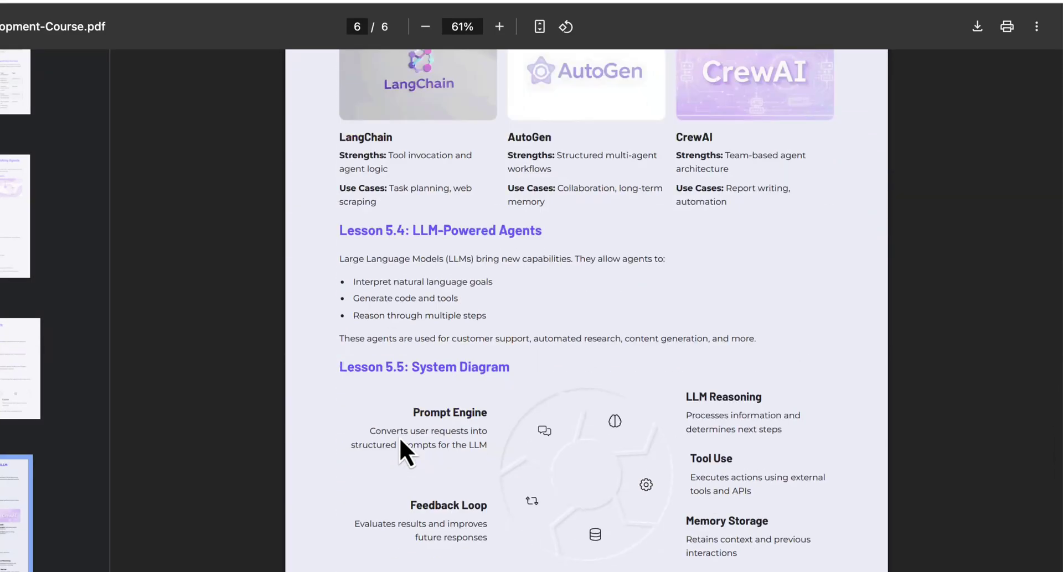